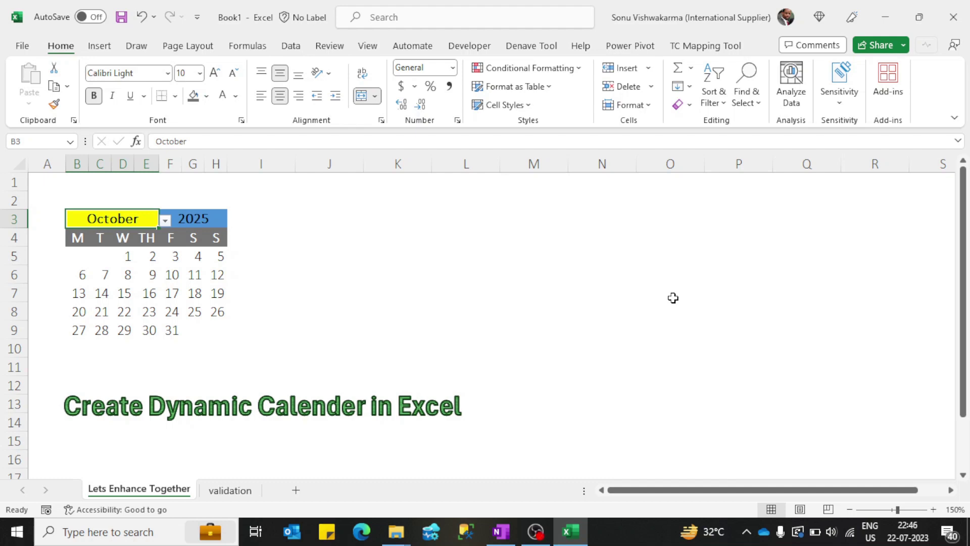
# Browse the month list without changing it, then set the year drop-down to 2027.
pyautogui.hotkey('alt', 'Down')
pyautogui.press('Down')
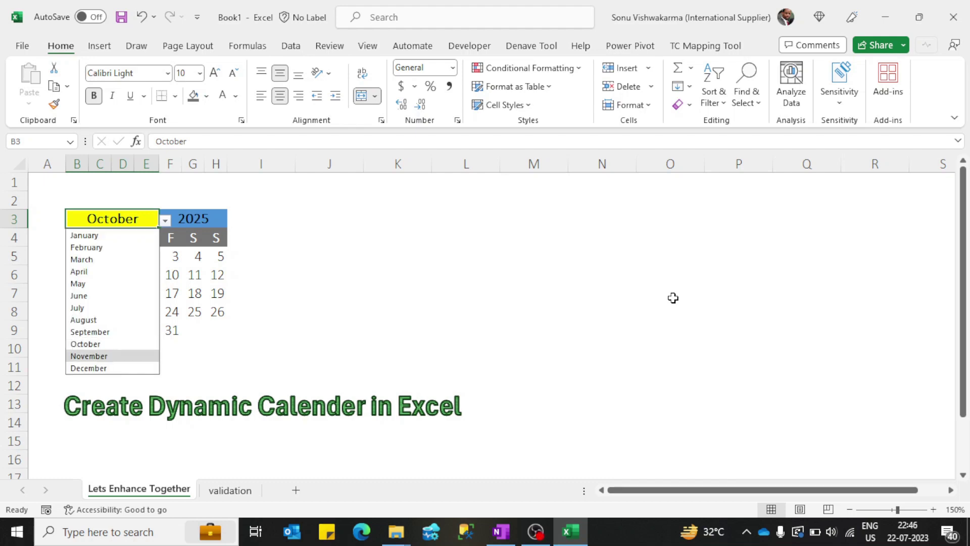
pyautogui.press('Up')
pyautogui.press('Escape')
pyautogui.press('Right')
pyautogui.hotkey('alt', 'Down')
pyautogui.press('Down')
# Switch the calendar to July 2028 using the month and year drop-downs.
pyautogui.press('Down')
pyautogui.press('Return')
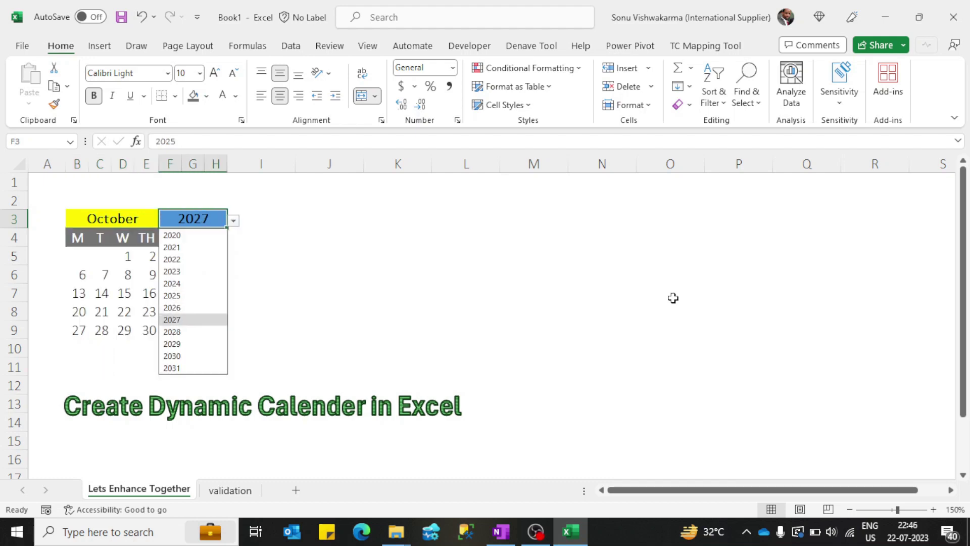
pyautogui.press('Left')
pyautogui.hotkey('alt', 'Down')
pyautogui.press('Down')
pyautogui.press('Down')
pyautogui.press('Up')
pyautogui.press('Up')
pyautogui.press('Up')
pyautogui.press('Up')
pyautogui.press('Up')
pyautogui.press('Return')
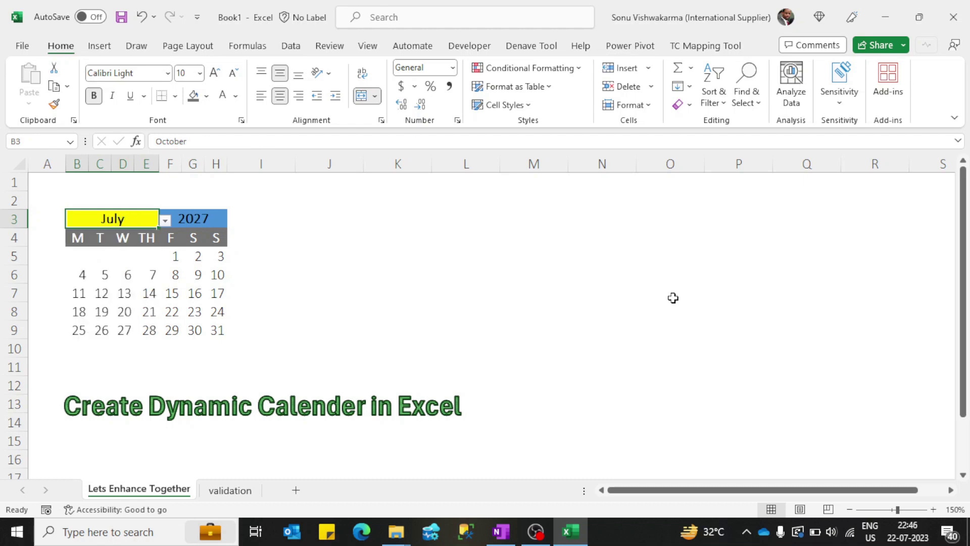
pyautogui.press('Right')
pyautogui.hotkey('alt', 'Down')
# Switch the calendar to September 2024.
pyautogui.press('Down')
pyautogui.press('Return')
pyautogui.press('Left')
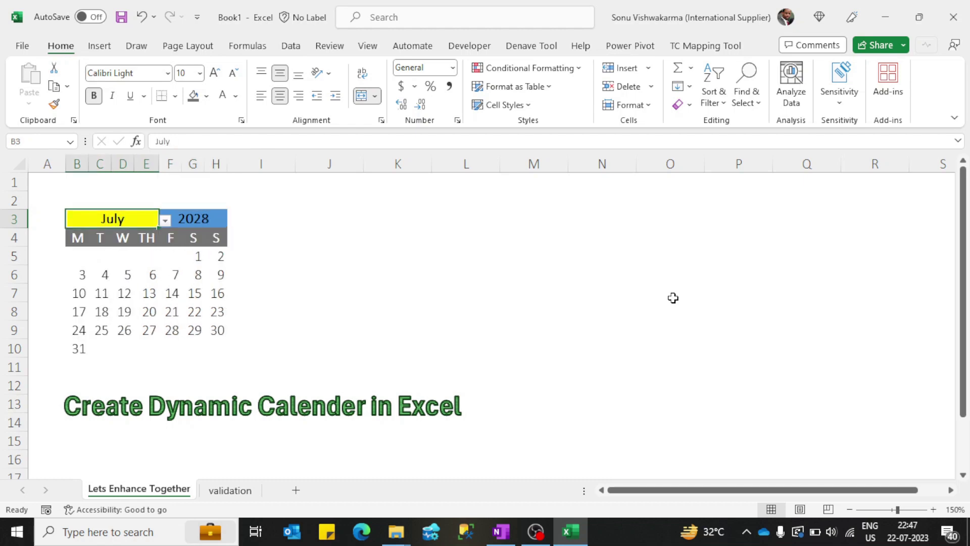
pyautogui.hotkey('alt', 'Down')
pyautogui.press('Down')
pyautogui.press('Down')
pyautogui.press('Return')
pyautogui.press('Right')
pyautogui.hotkey('alt', 'Down')
pyautogui.press('Down')
pyautogui.press('Down')
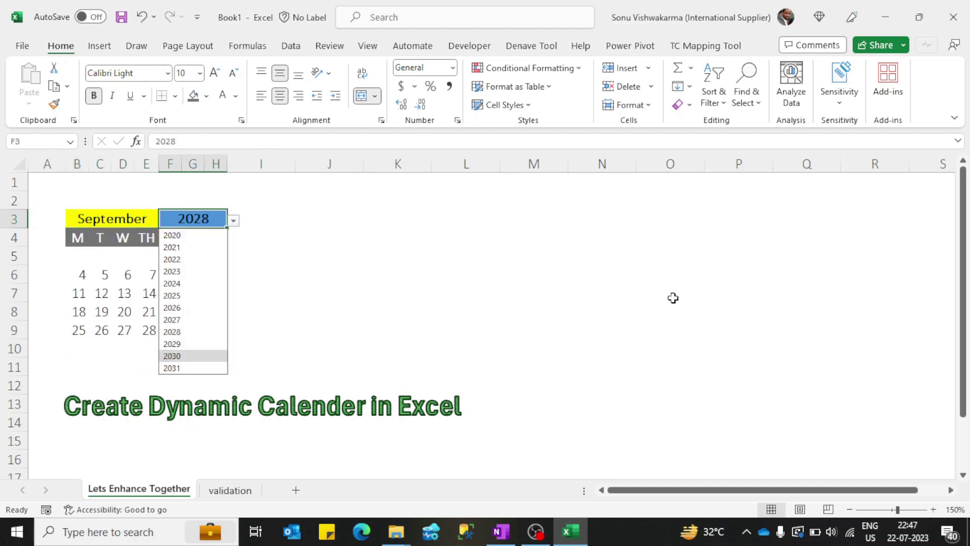
pyautogui.press('Up')
pyautogui.press('Up')
pyautogui.press('Up')
# Switch the calendar to June 2025.
pyautogui.press('Up')
pyautogui.press('Up')
pyautogui.press('Up')
pyautogui.press('Return')
pyautogui.press('Left')
pyautogui.hotkey('alt', 'Down')
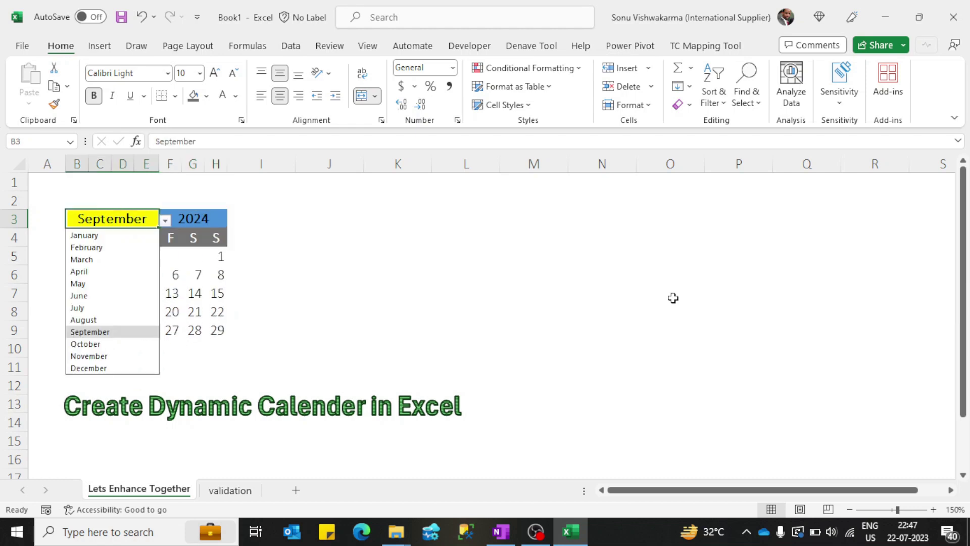
pyautogui.press('Down')
pyautogui.press('Up')
# Set the year to 2023 and the month to July.
pyautogui.press('Up')
pyautogui.press('Up')
pyautogui.press('Up')
pyautogui.press('Return')
pyautogui.press('Right')
pyautogui.hotkey('alt', 'Down')
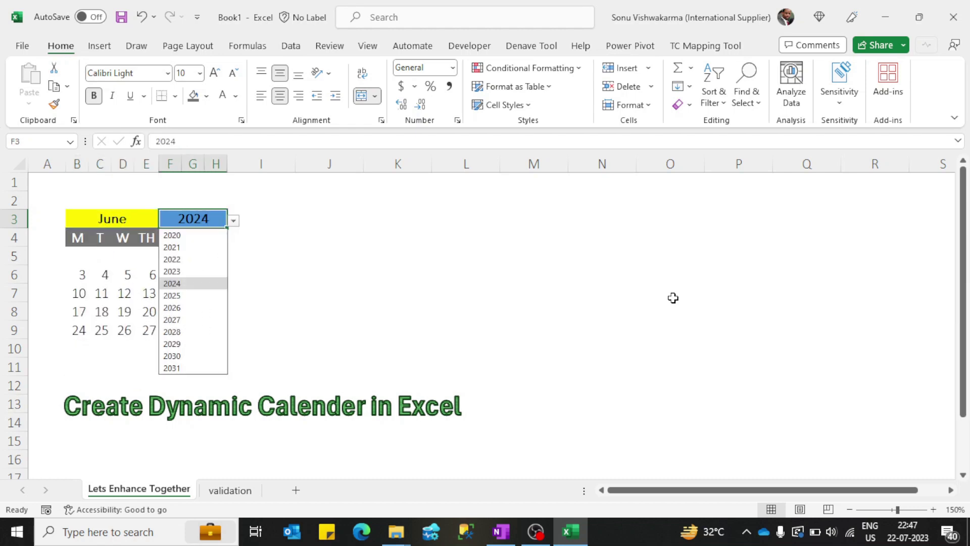
pyautogui.press('Down')
pyautogui.press('Return')
pyautogui.hotkey('alt', 'Down')
pyautogui.press('Up')
pyautogui.press('Up')
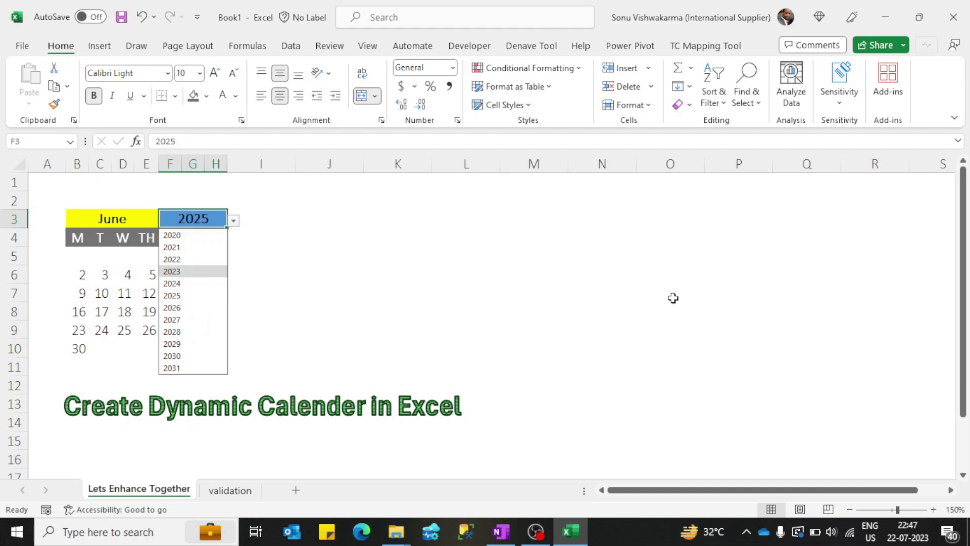
pyautogui.press('Up')
pyautogui.press('Down')
pyautogui.press('Return')
pyautogui.press('Left')
pyautogui.hotkey('alt', 'Down')
pyautogui.press('Down')
pyautogui.press('Return')
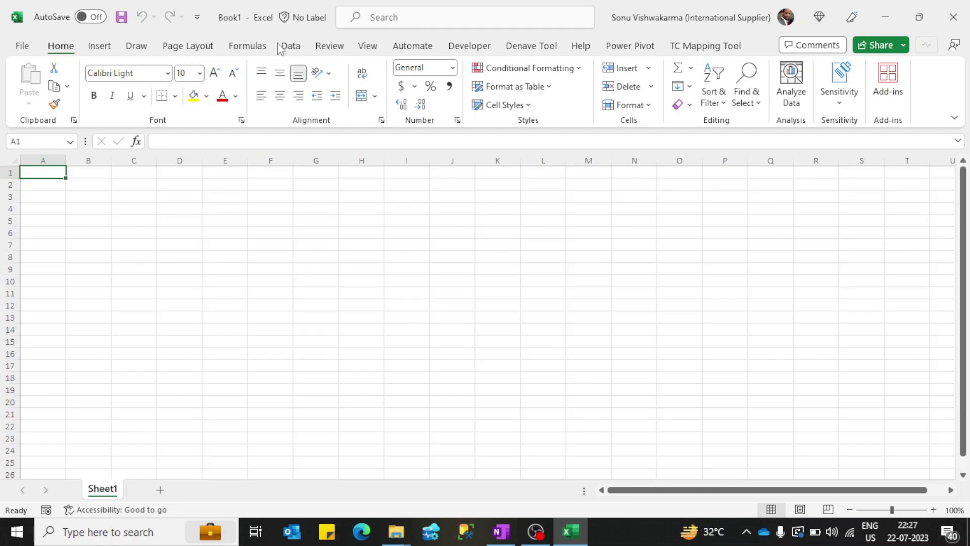
# Add a new worksheet and rename its tab to 'validation'.
pyautogui.click(159, 490)
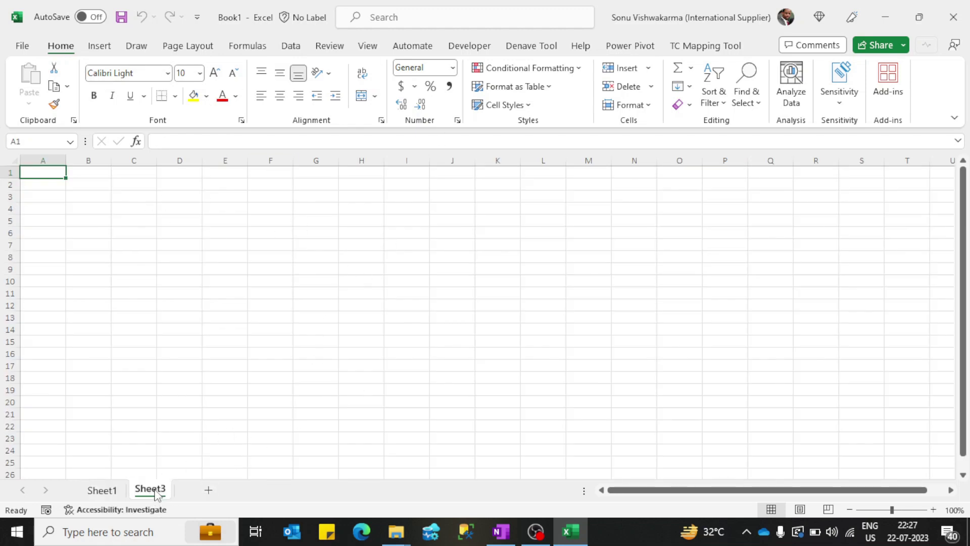
pyautogui.rightClick(156, 493)
pyautogui.click(194, 311)
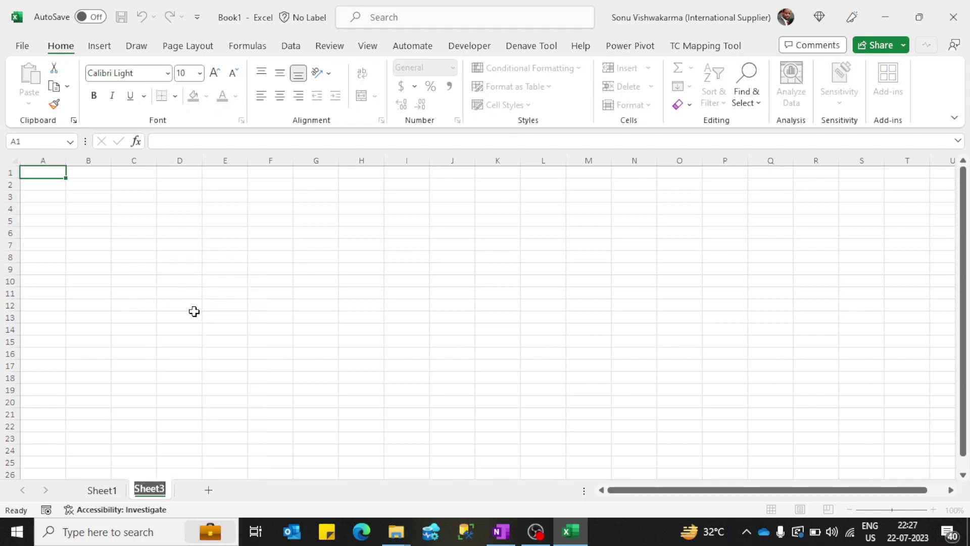
pyautogui.write('valida')
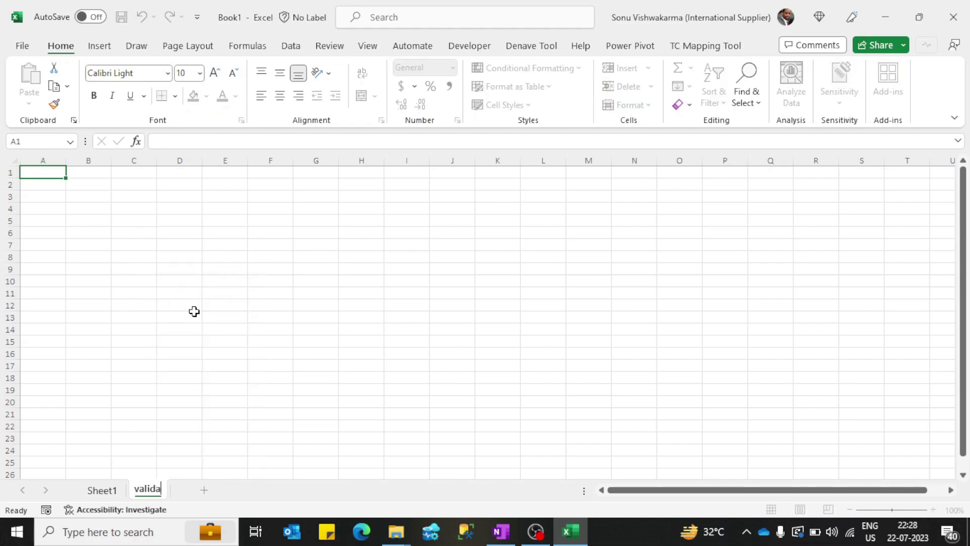
pyautogui.write('tion')
# Finish naming the sheet validation and enter the heading Month in A1.
pyautogui.click(51, 170)
pyautogui.write('Month')
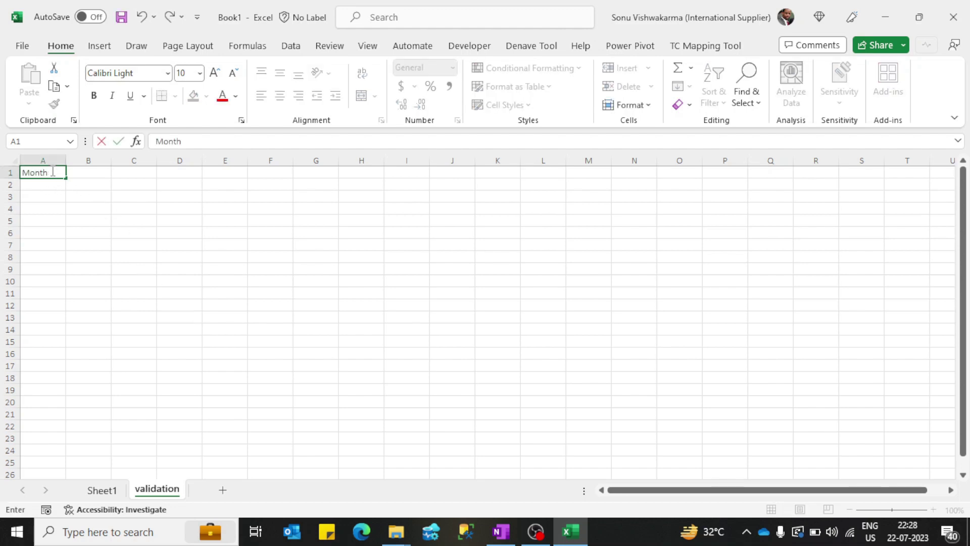
pyautogui.press('Return')
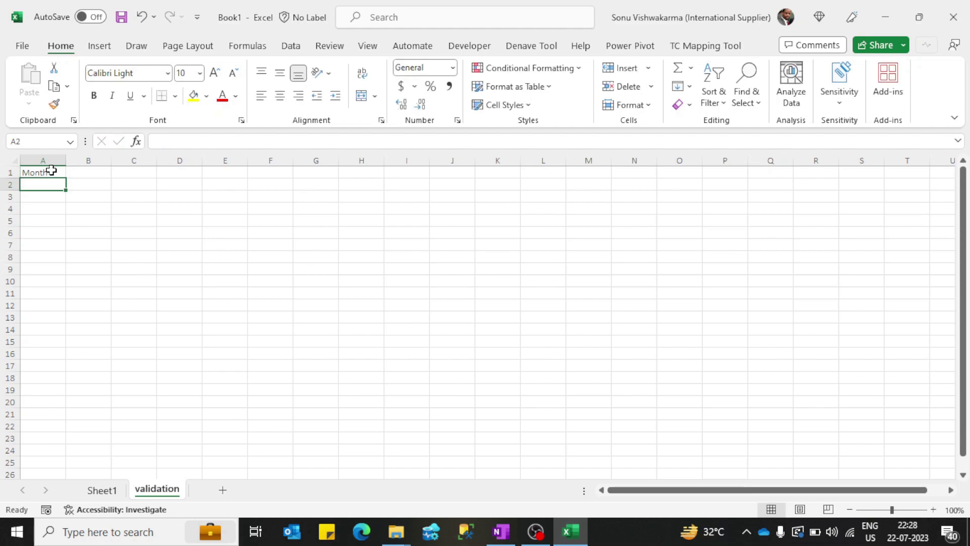
# Enter January in A2 and AutoFill February through December down to A13.
pyautogui.write('January')
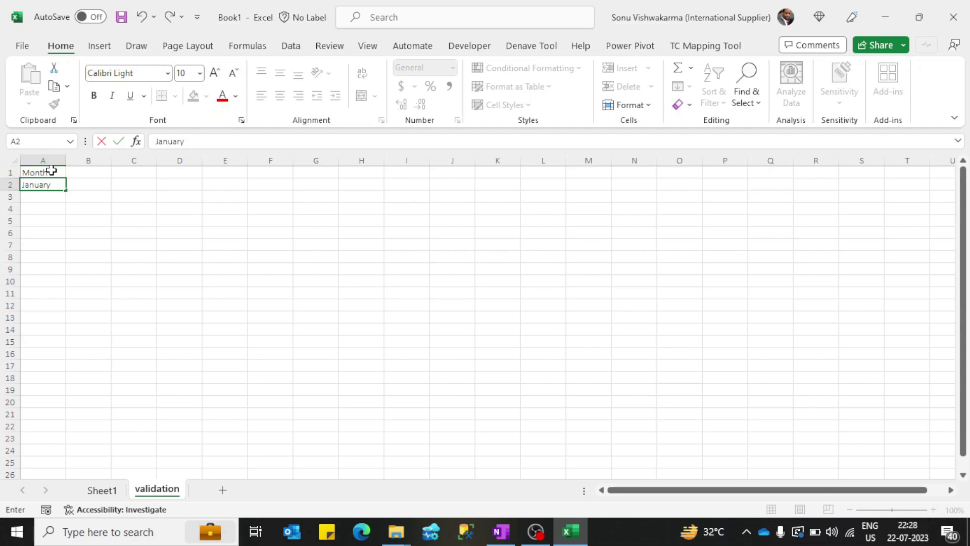
pyautogui.press('Return')
pyautogui.press('Up')
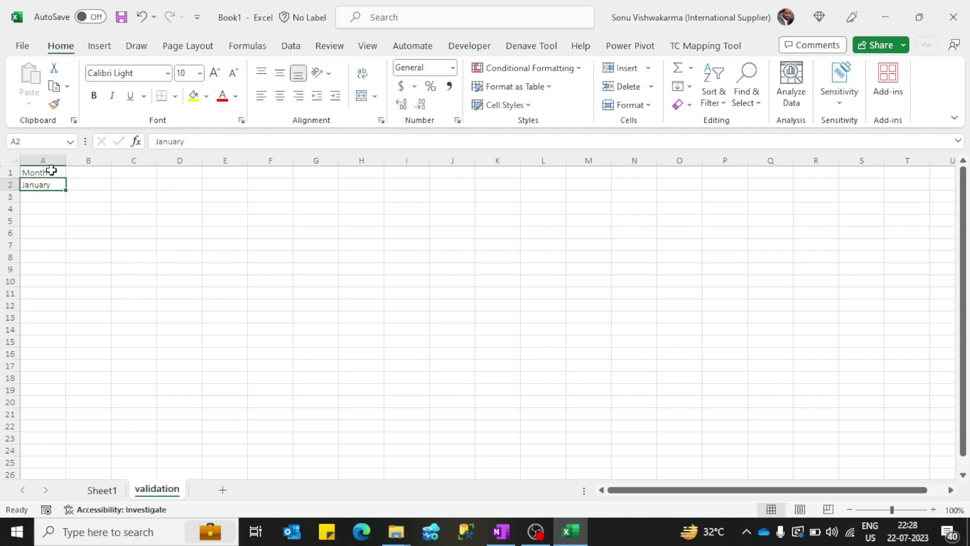
pyautogui.moveTo(66, 190); pyautogui.dragTo(71, 329)
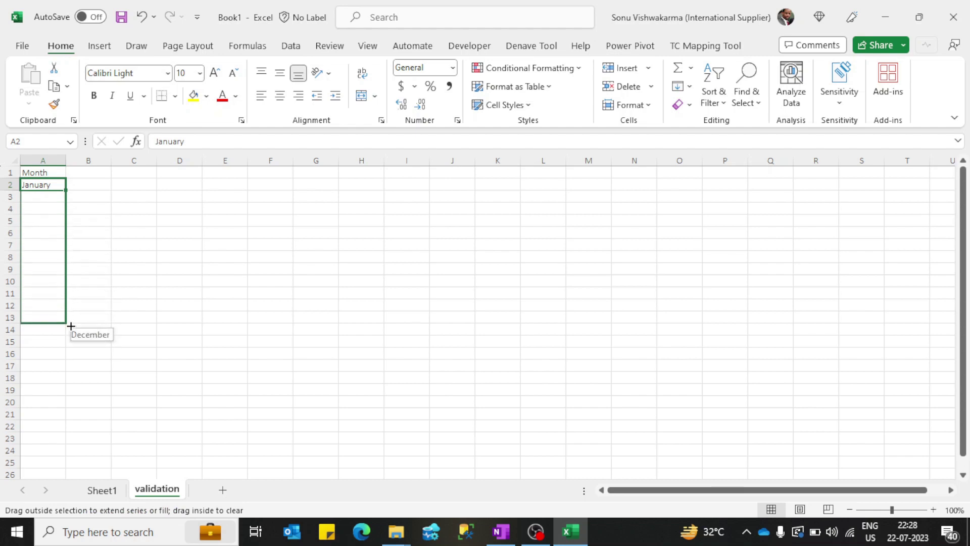
pyautogui.moveTo(70, 330); pyautogui.dragTo(71, 324)
pyautogui.press('Up')
pyautogui.press('Right')
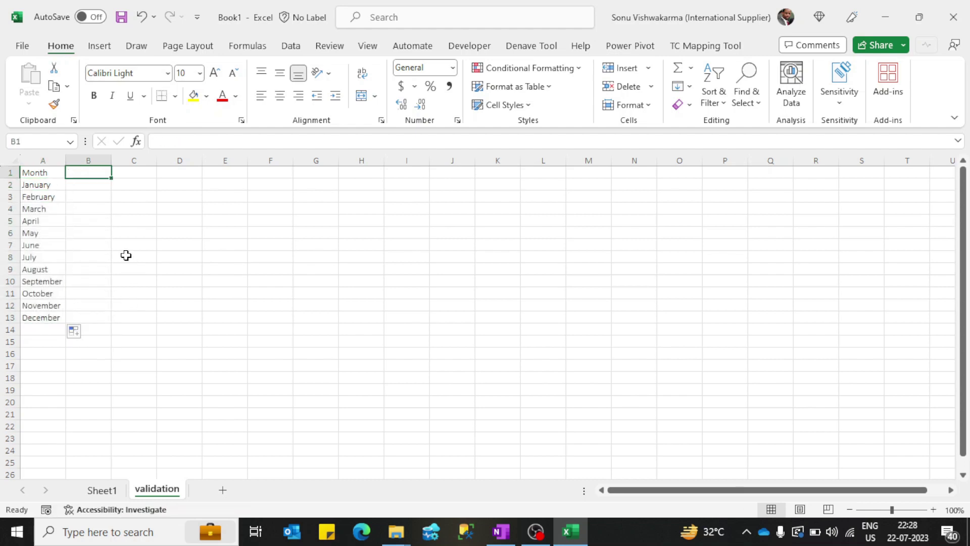
# Enter Year in B1, 2020 in B2, and a next-year formula referencing B2 in B3.
pyautogui.write('Year')
pyautogui.press('Return')
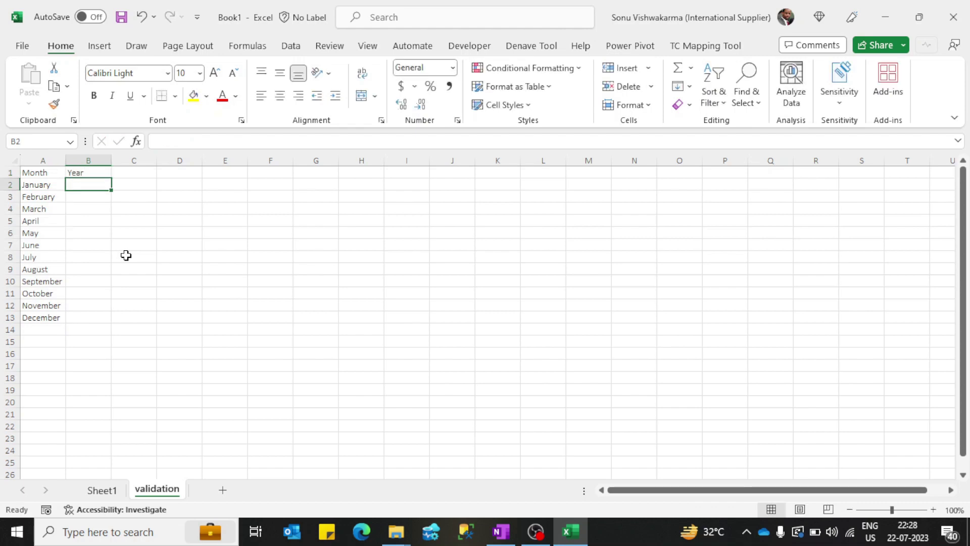
pyautogui.write('2020')
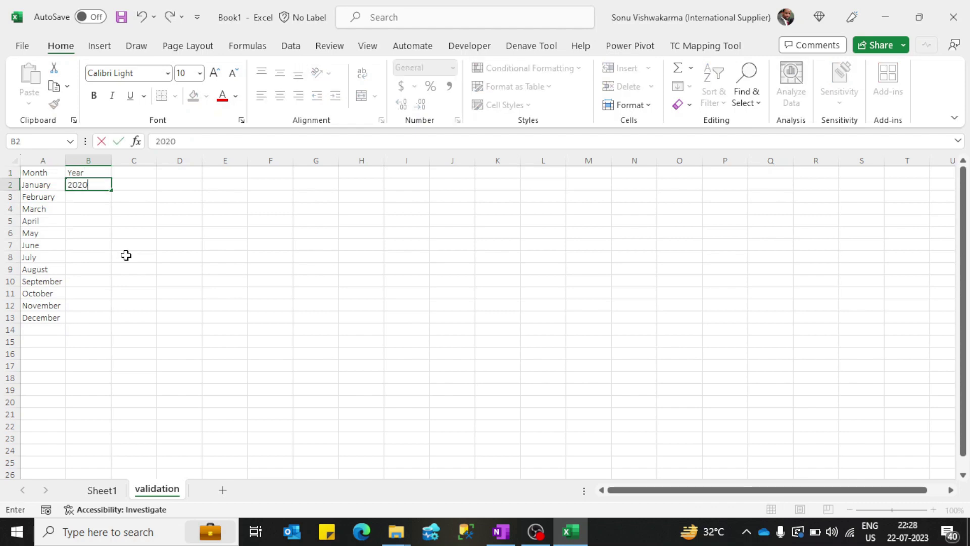
pyautogui.press('Return')
pyautogui.write('=')
pyautogui.press('Up')
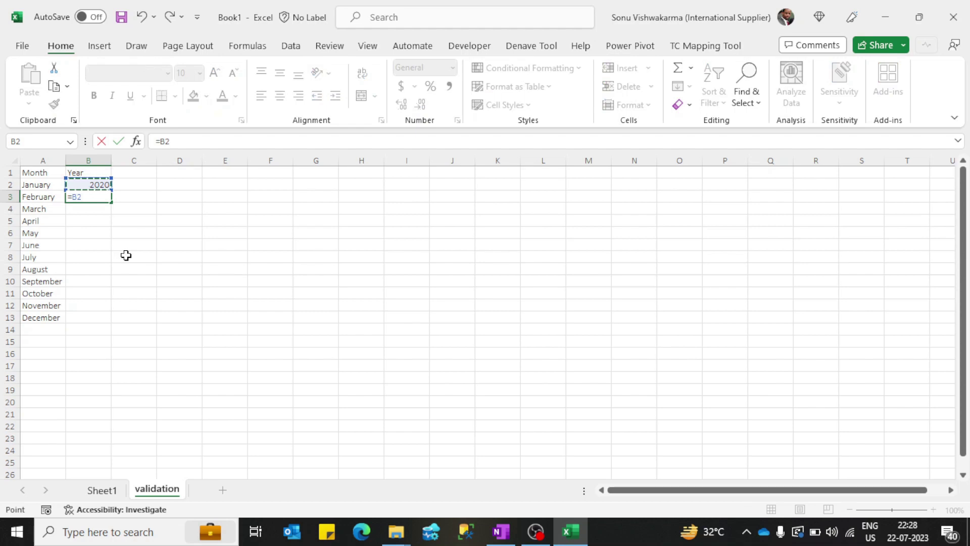
pyautogui.write('+1')
pyautogui.press('Return')
# Fill the year formula down to B13 so the years run to 2031, and check the results.
pyautogui.press('Left')
pyautogui.hotkey('ctrl', 'Down')
pyautogui.press('Right')
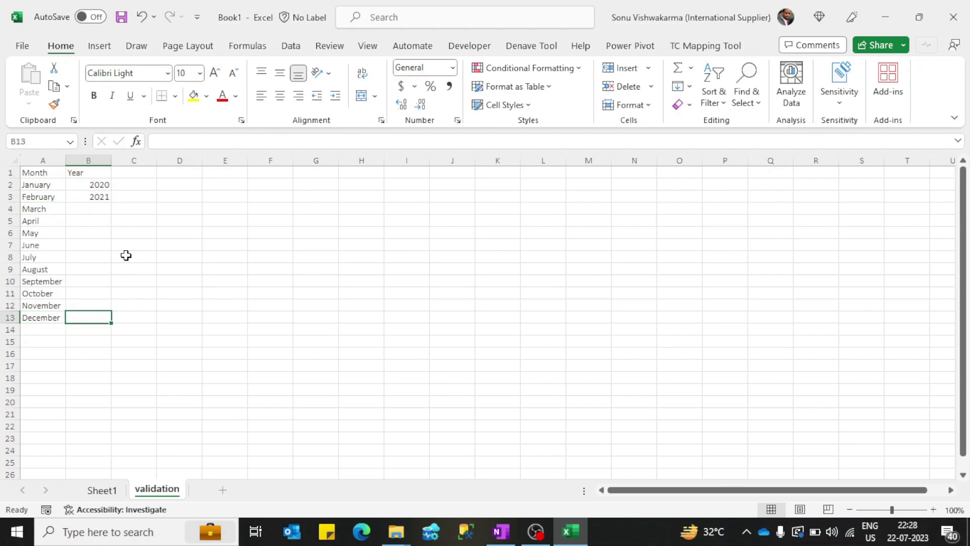
pyautogui.hotkey('ctrl', 'shift', 'Up')
pyautogui.hotkey('ctrl', 'd')
pyautogui.hotkey('ctrl', 'Up')
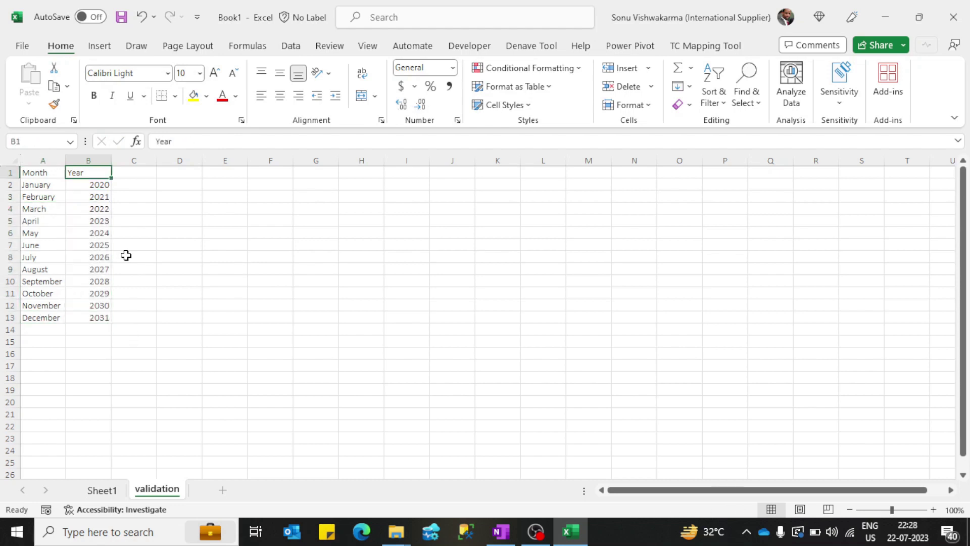
pyautogui.press('Down')
pyautogui.press('Down')
pyautogui.press('Down')
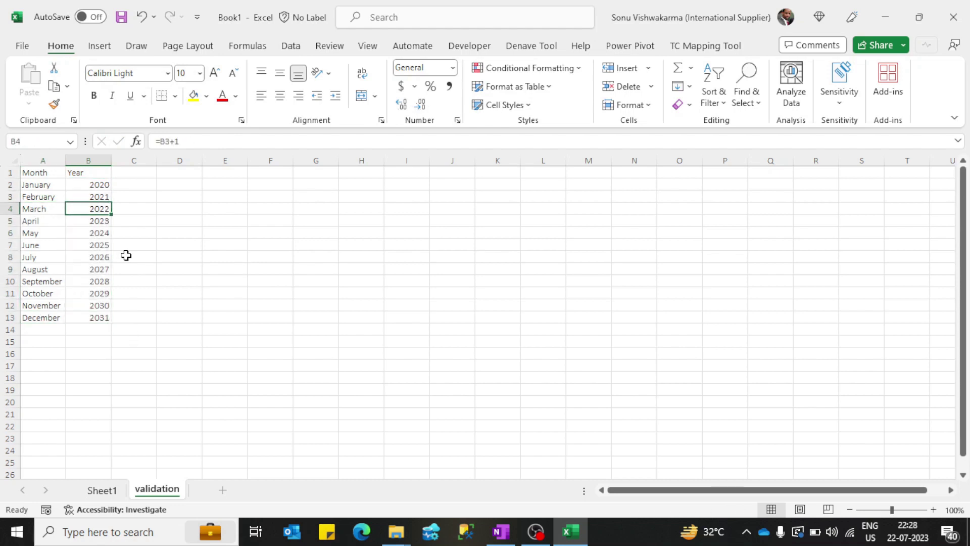
pyautogui.press('Down')
pyautogui.press('Down')
pyautogui.press('Down')
pyautogui.press('Down')
pyautogui.press('Down')
pyautogui.press('Down')
pyautogui.press('Down')
pyautogui.press('Down')
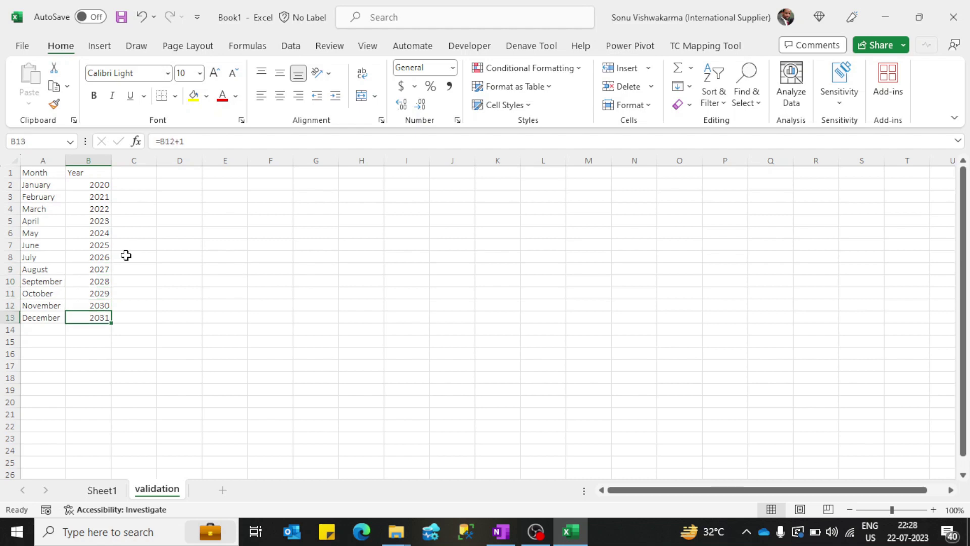
pyautogui.press('Up')
pyautogui.press('Down')
pyautogui.hotkey('ctrl', 'Up')
pyautogui.press('Left')
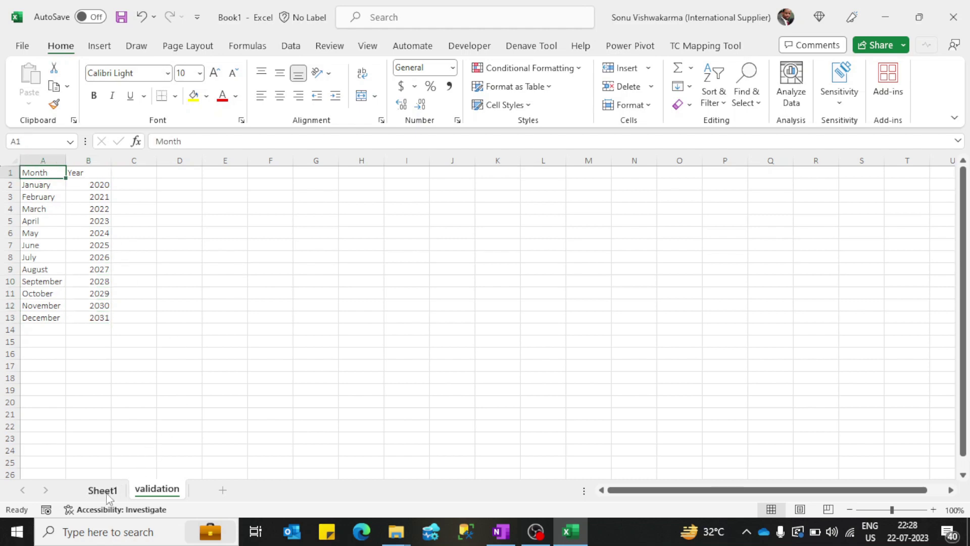
# Select cell B3 on Sheet1 and bring up the Data Validation command.
pyautogui.click(103, 491)
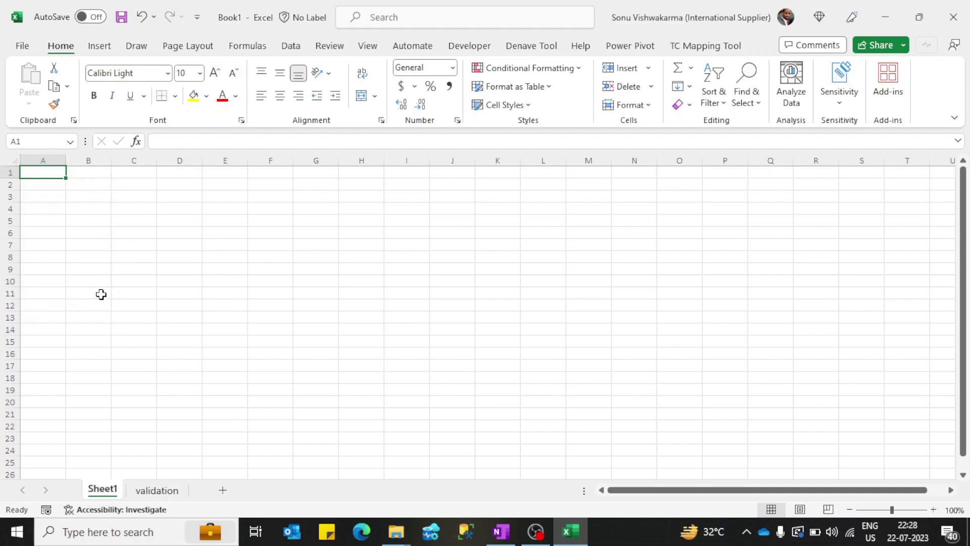
pyautogui.press('Right')
pyautogui.press('Down')
pyautogui.press('Down')
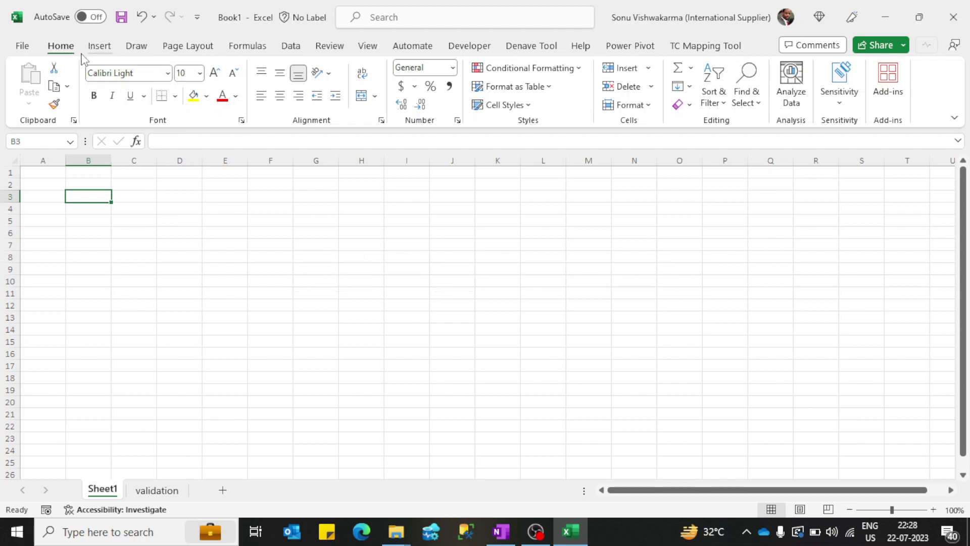
pyautogui.click(291, 46)
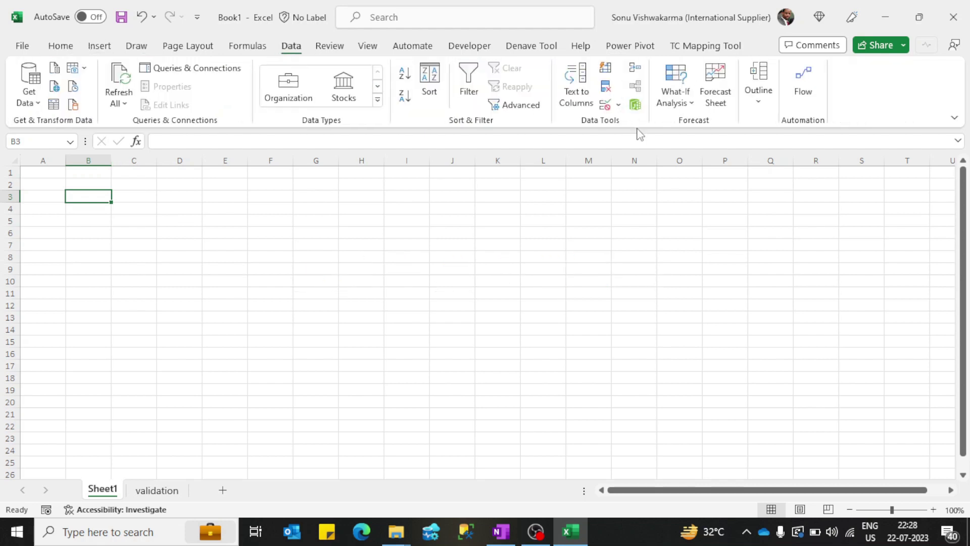
pyautogui.click(618, 104)
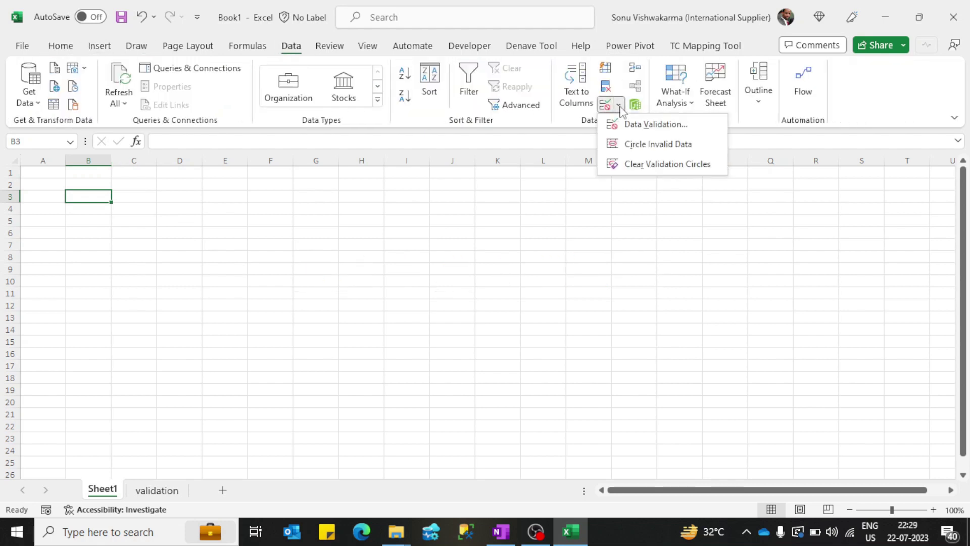
# Give B3 a List validation sourced from the months in validation!$A$2:$A$13.
pyautogui.click(638, 126)
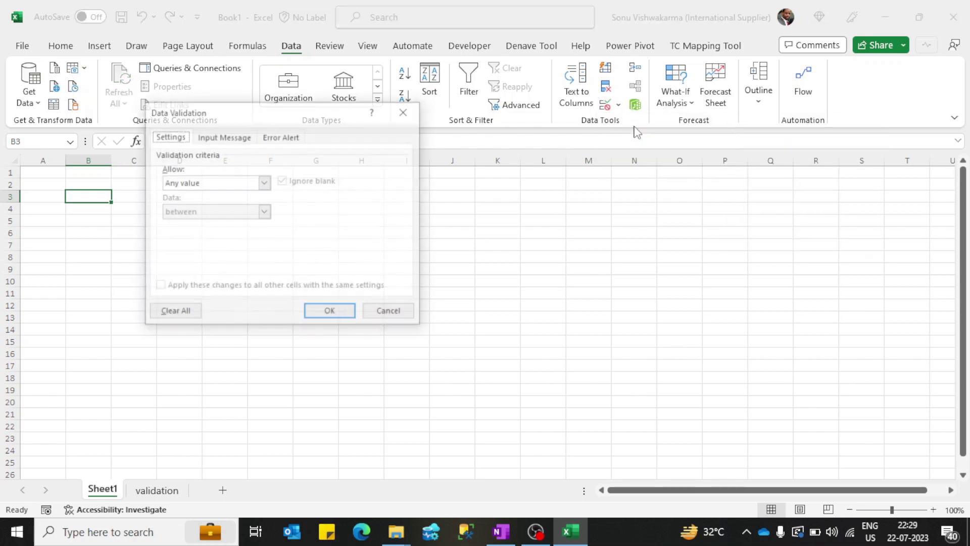
pyautogui.moveTo(219, 123); pyautogui.dragTo(200, 178)
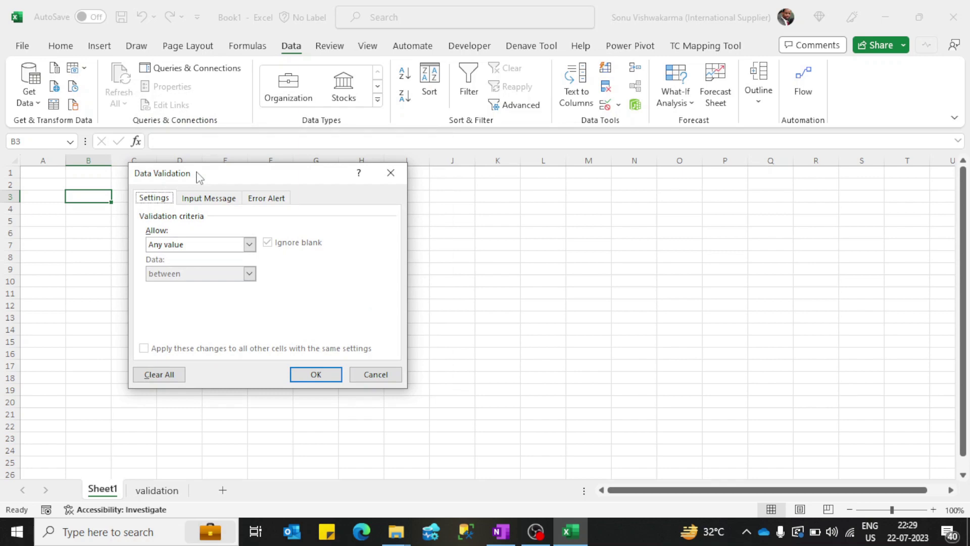
pyautogui.click(195, 246)
pyautogui.click(191, 285)
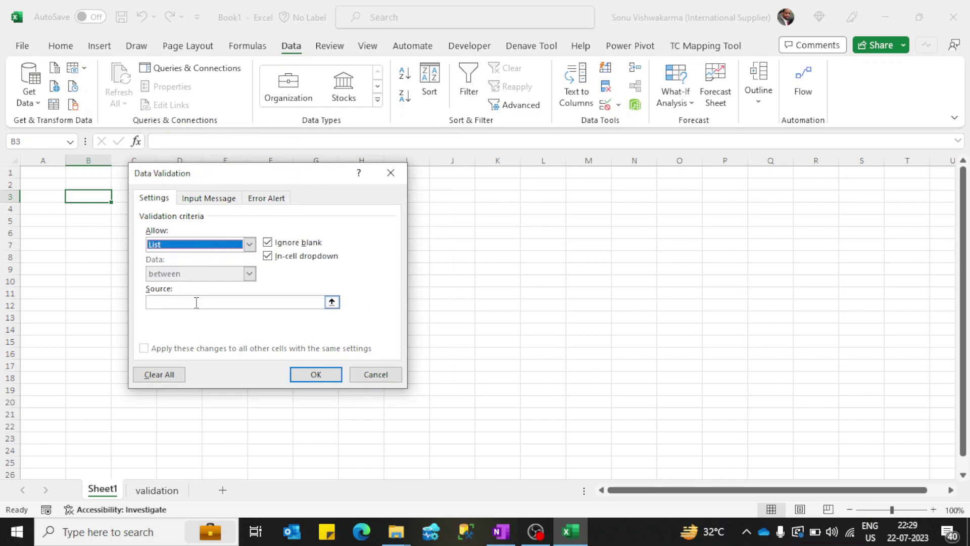
pyautogui.click(191, 302)
pyautogui.write('=')
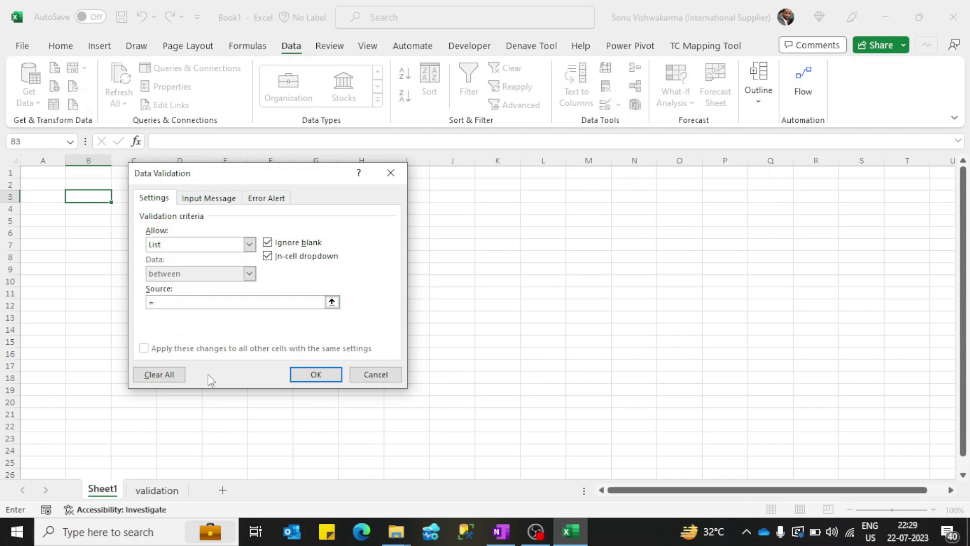
pyautogui.click(157, 490)
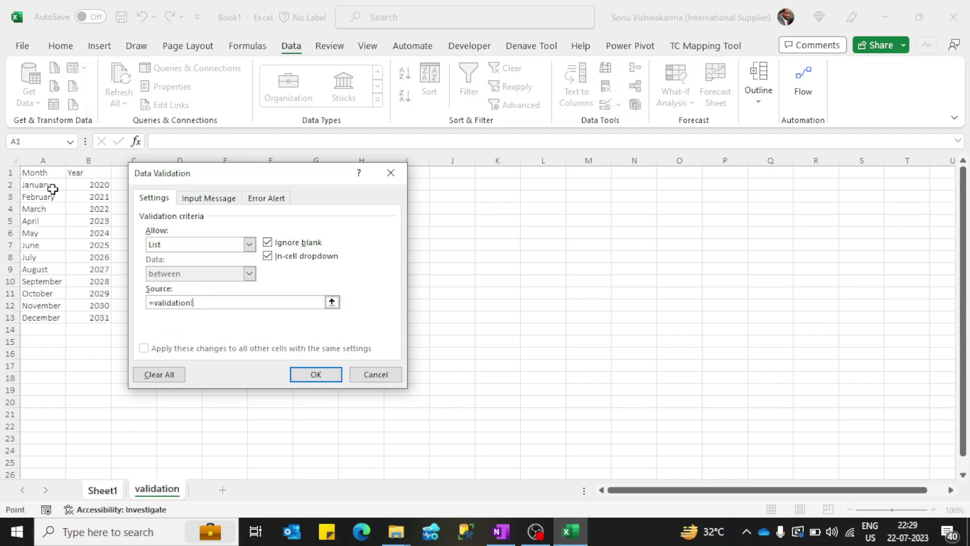
pyautogui.moveTo(53, 189); pyautogui.dragTo(43, 318)
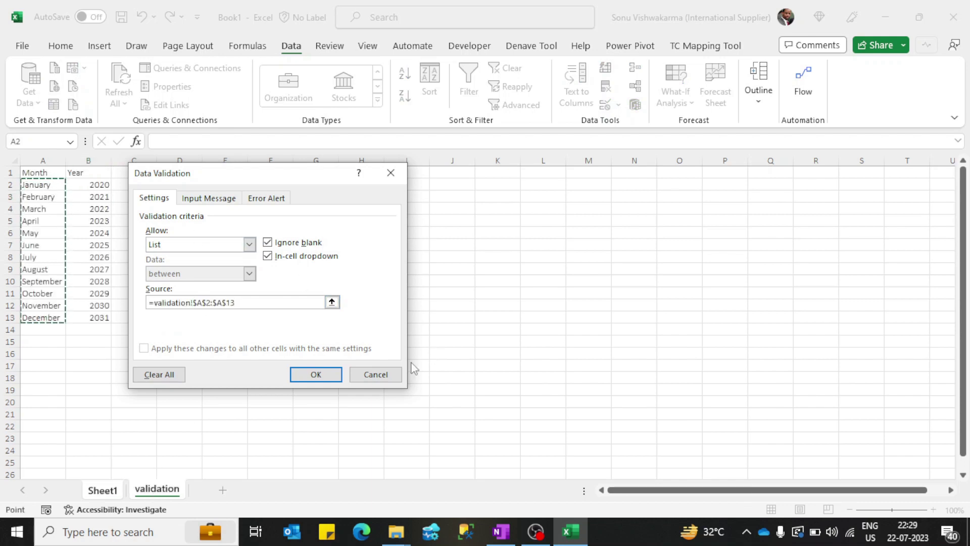
pyautogui.click(334, 375)
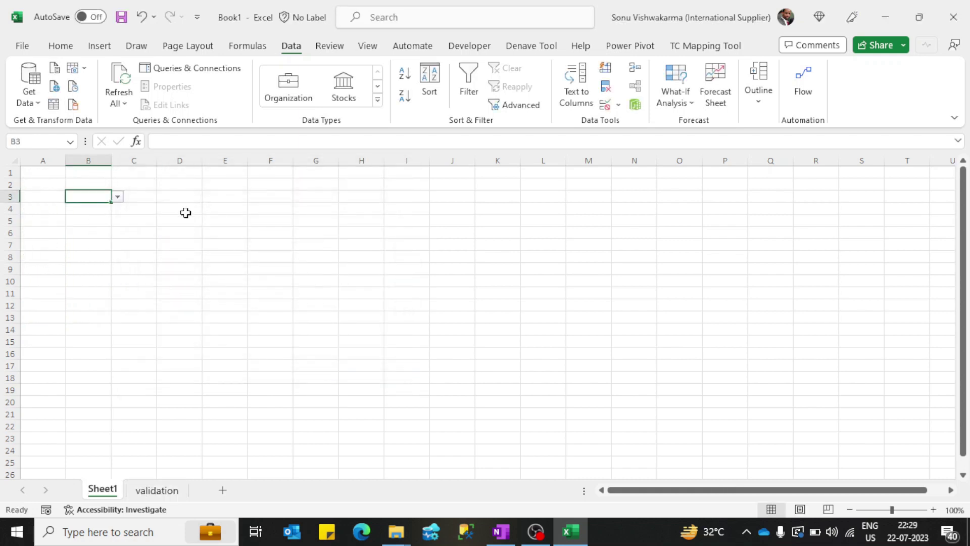
# Set up a List validation on F3 sourced from the years in validation!$B$2:$B$13.
pyautogui.press('Right')
pyautogui.press('Right')
pyautogui.press('Right')
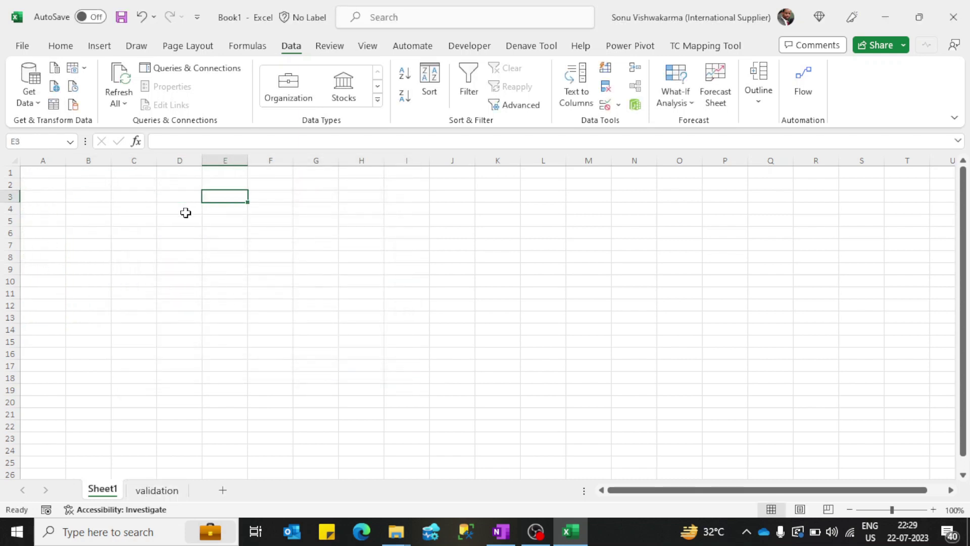
pyautogui.press('Left')
pyautogui.press('Left')
pyautogui.press('Right')
pyautogui.press('Right')
pyautogui.press('Right')
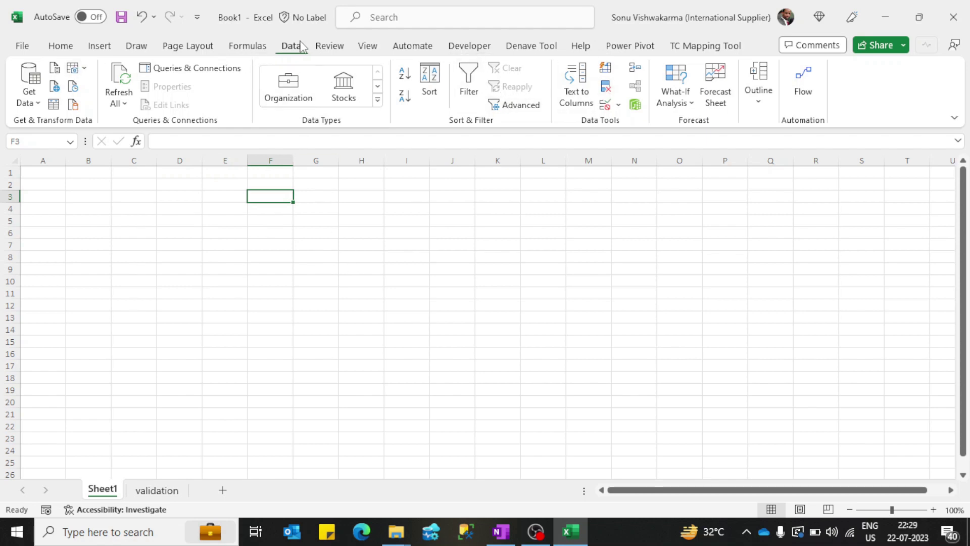
pyautogui.click(618, 104)
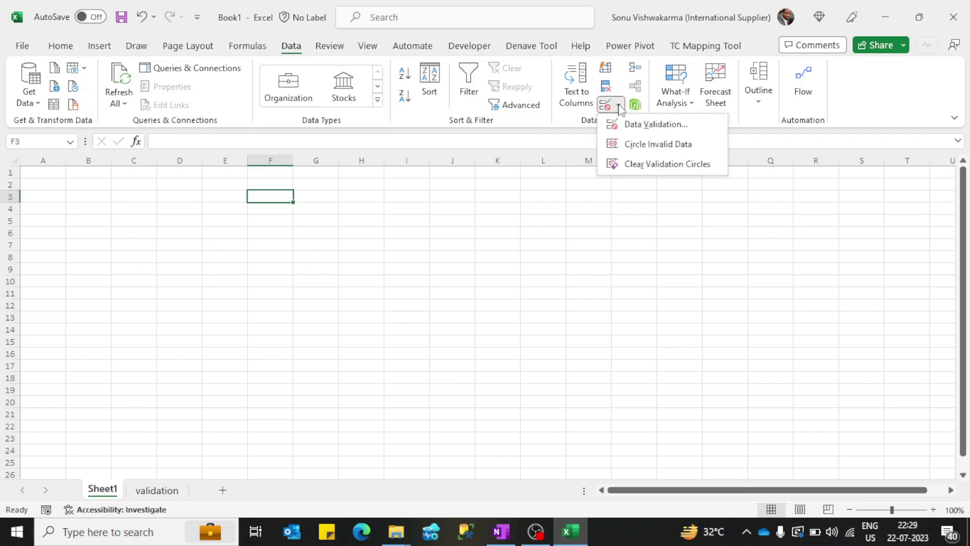
pyautogui.click(647, 124)
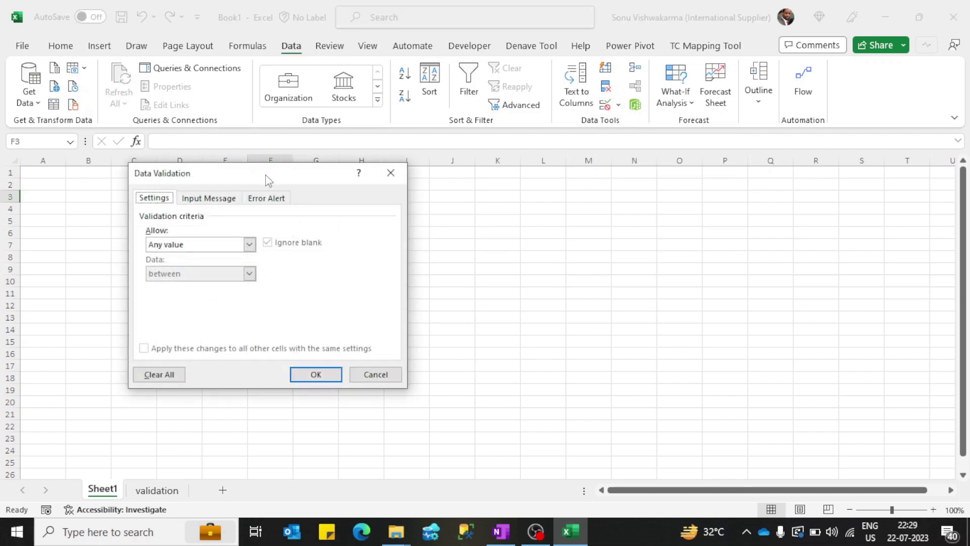
pyautogui.moveTo(266, 182); pyautogui.dragTo(450, 191)
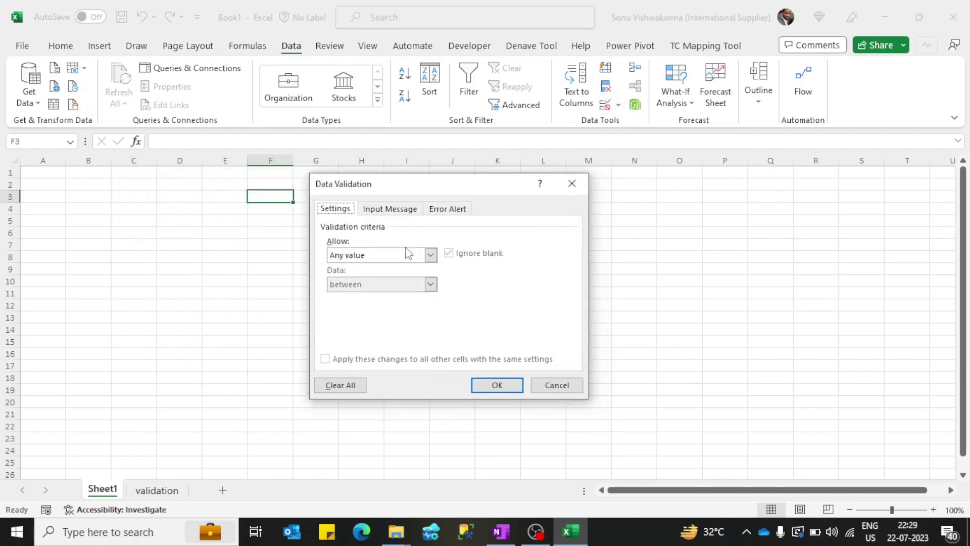
pyautogui.click(404, 255)
pyautogui.click(373, 296)
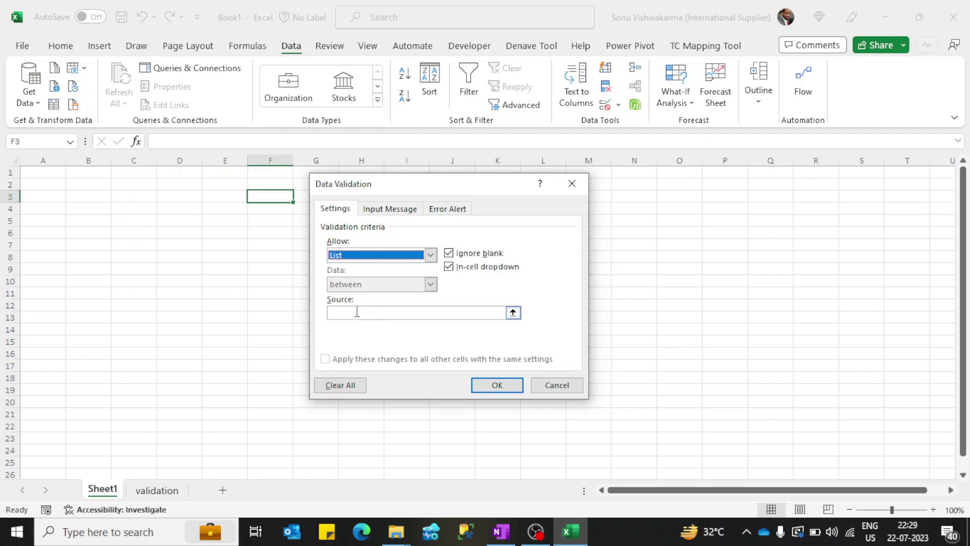
pyautogui.click(357, 312)
pyautogui.write('=')
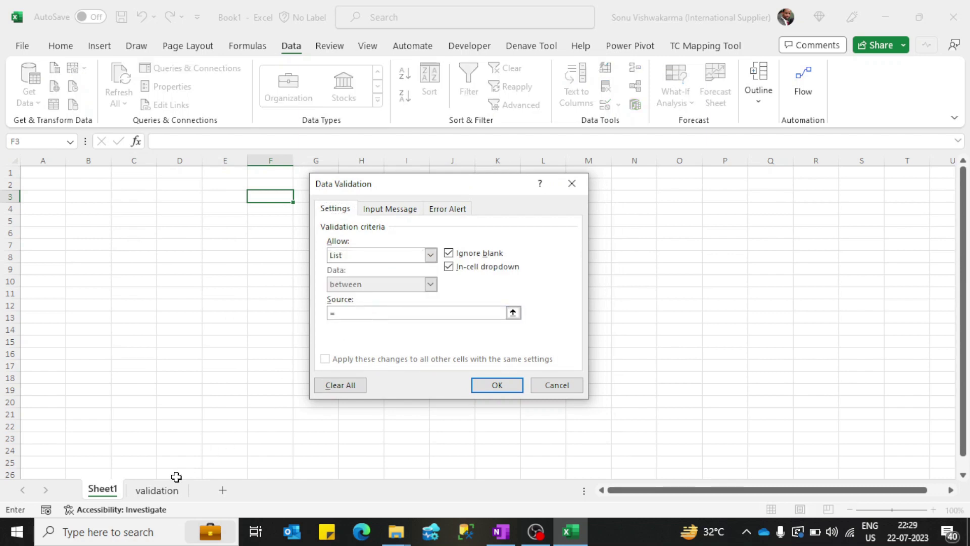
pyautogui.click(157, 490)
pyautogui.click(95, 183)
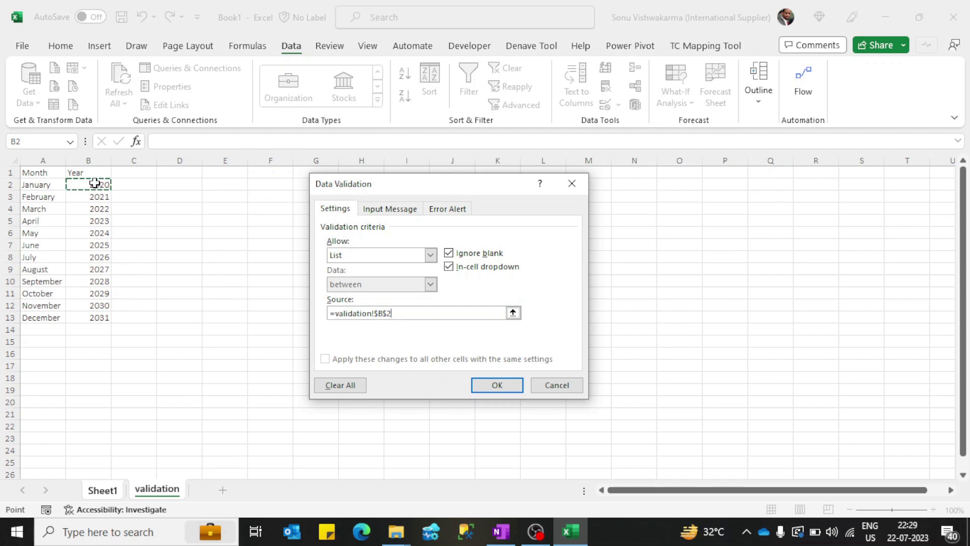
pyautogui.moveTo(94, 183); pyautogui.dragTo(101, 317)
# Confirm the F3 year list and test both the month and year drop-downs.
pyautogui.click(508, 384)
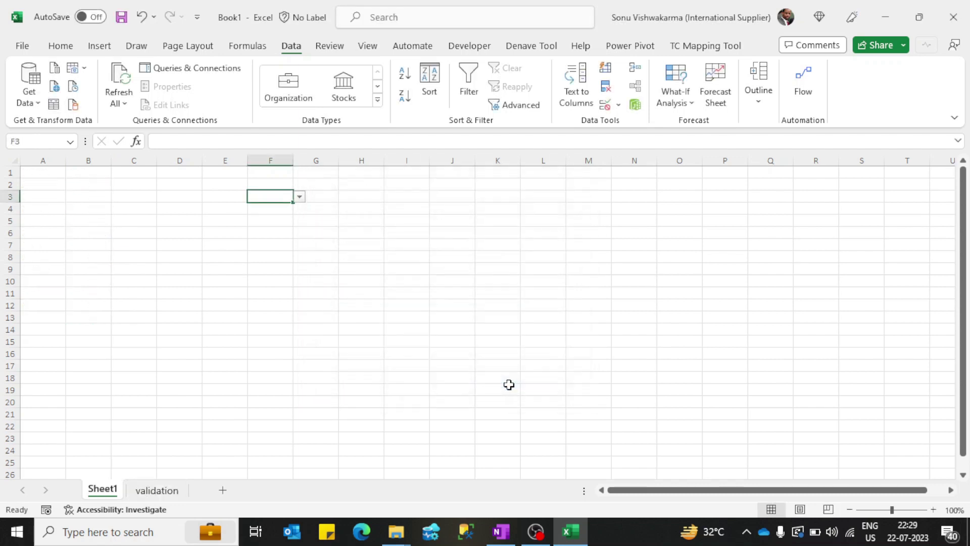
pyautogui.press('Left')
pyautogui.press('Left')
pyautogui.press('Left')
pyautogui.press('Left')
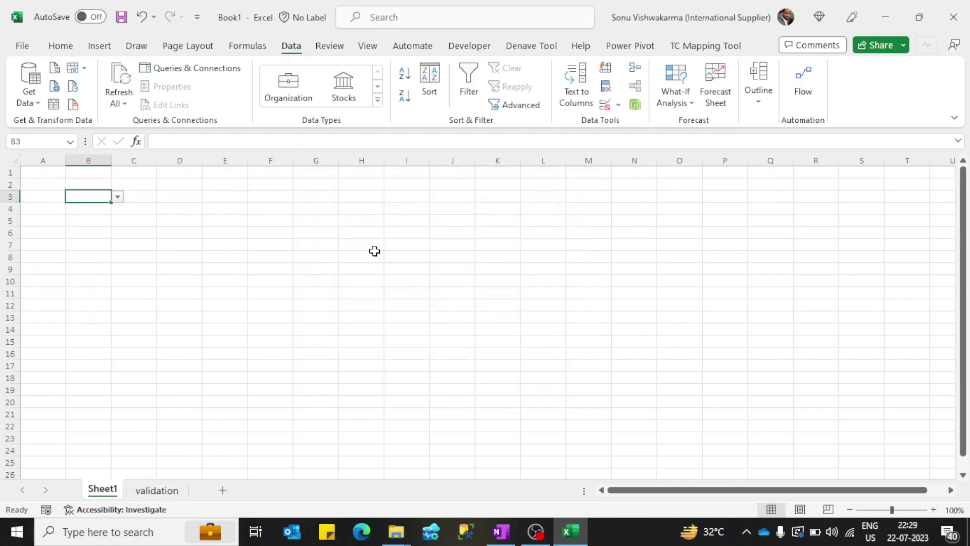
pyautogui.hotkey('alt', 'Down')
pyautogui.press('Escape')
pyautogui.press('Right')
pyautogui.press('Right')
pyautogui.press('Right')
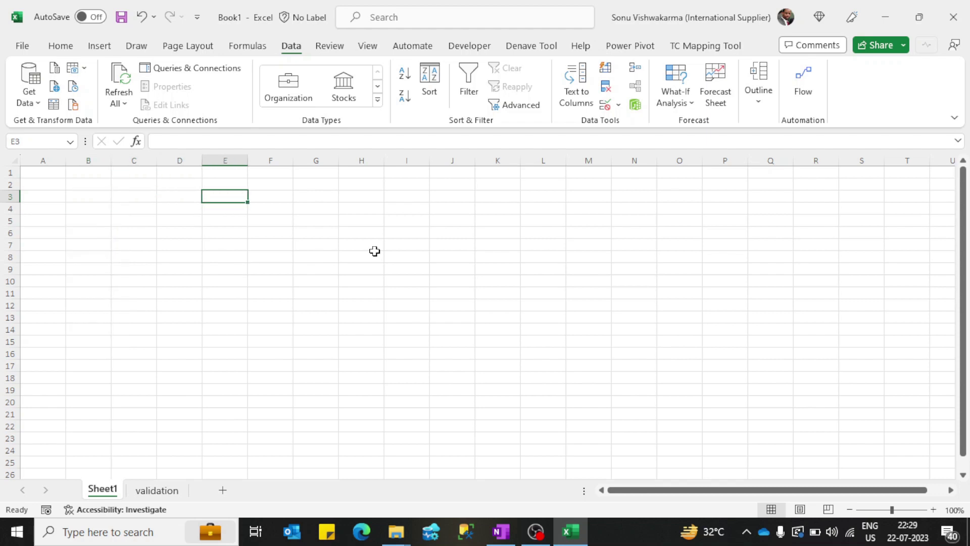
pyautogui.press('Right')
pyautogui.hotkey('alt', 'Down')
pyautogui.press('Down')
pyautogui.press('Down')
pyautogui.press('Escape')
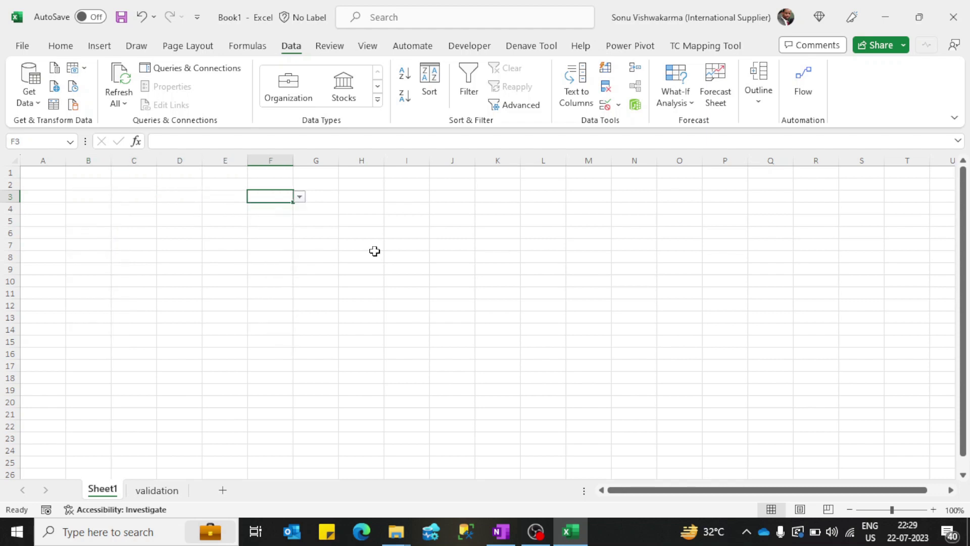
# Merge and centre B3:E3, middle-align it, make it bold, and fill it yellow.
pyautogui.press('Left')
pyautogui.press('Left')
pyautogui.press('Left')
pyautogui.press('Left')
pyautogui.hotkey('shift', 'Right')
pyautogui.hotkey('shift', 'Right')
pyautogui.hotkey('shift', 'Right')
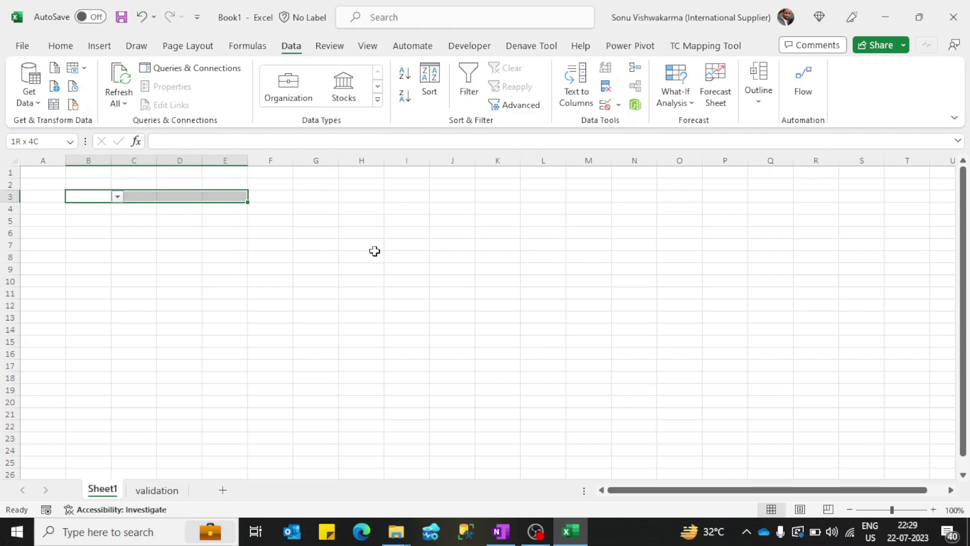
pyautogui.click(68, 48)
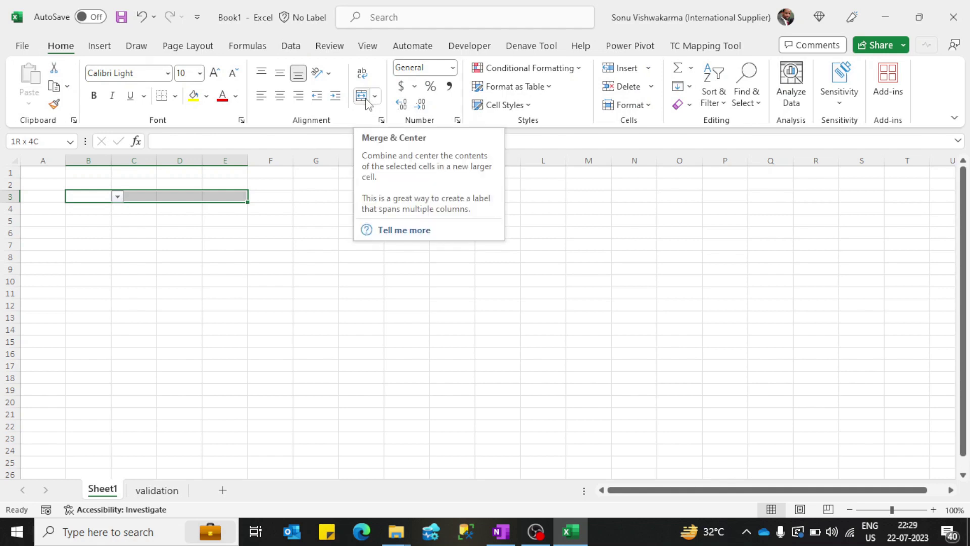
pyautogui.click(361, 97)
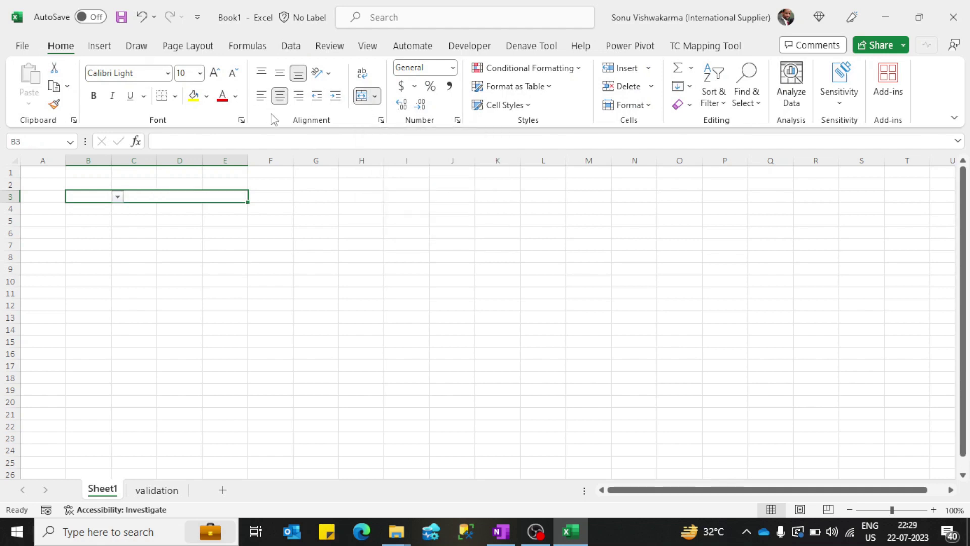
pyautogui.click(281, 75)
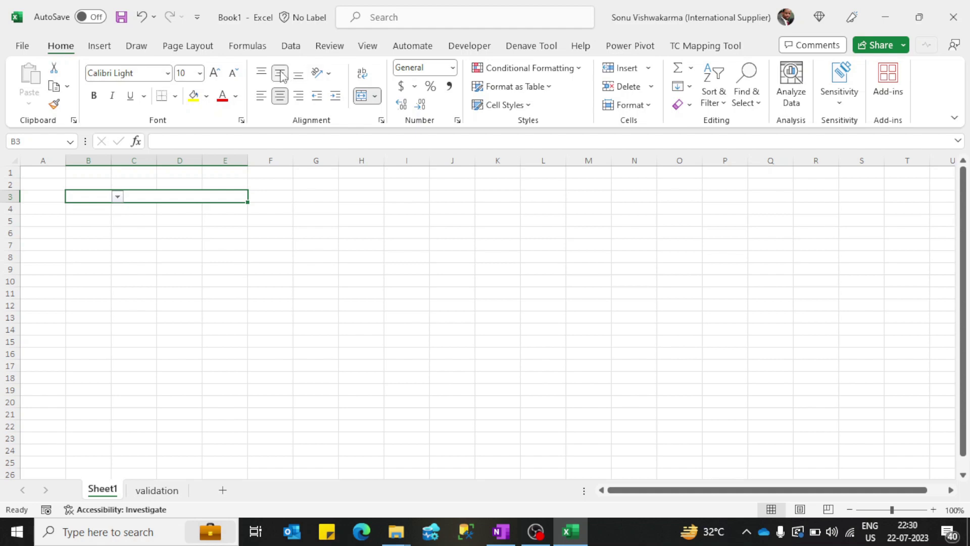
pyautogui.click(94, 96)
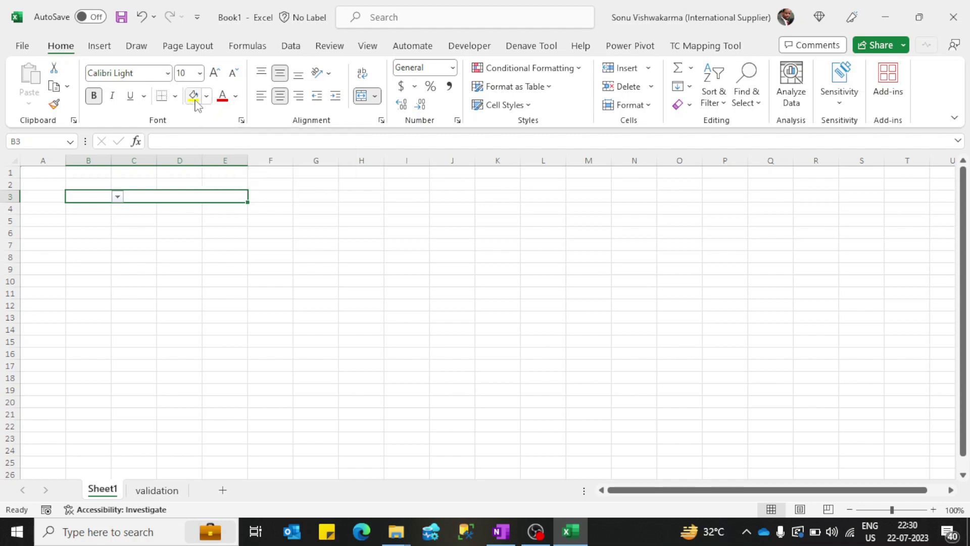
pyautogui.click(196, 103)
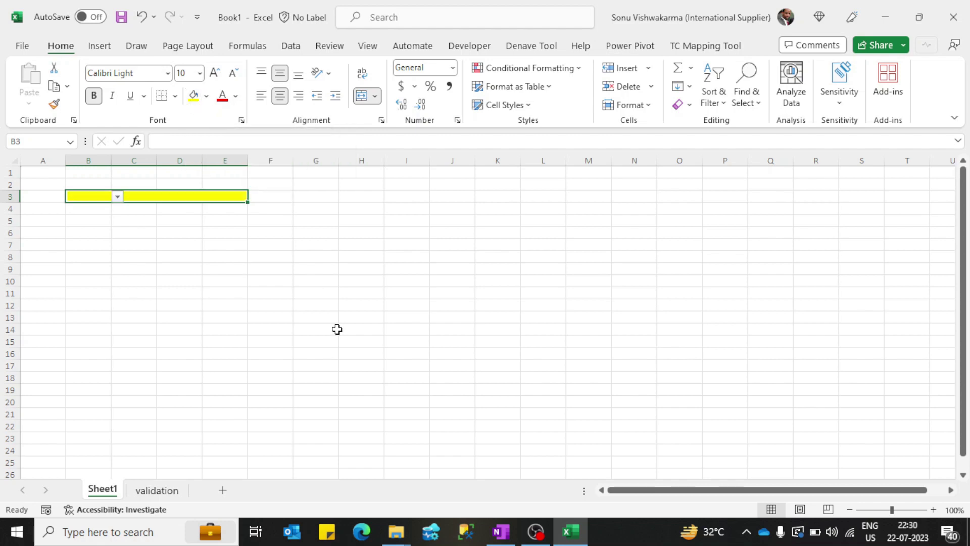
# Choose July from the month drop-down in B3.
pyautogui.hotkey('alt', 'Down')
pyautogui.press('Down')
pyautogui.press('Down')
pyautogui.press('Down')
pyautogui.press('Down')
pyautogui.press('Down')
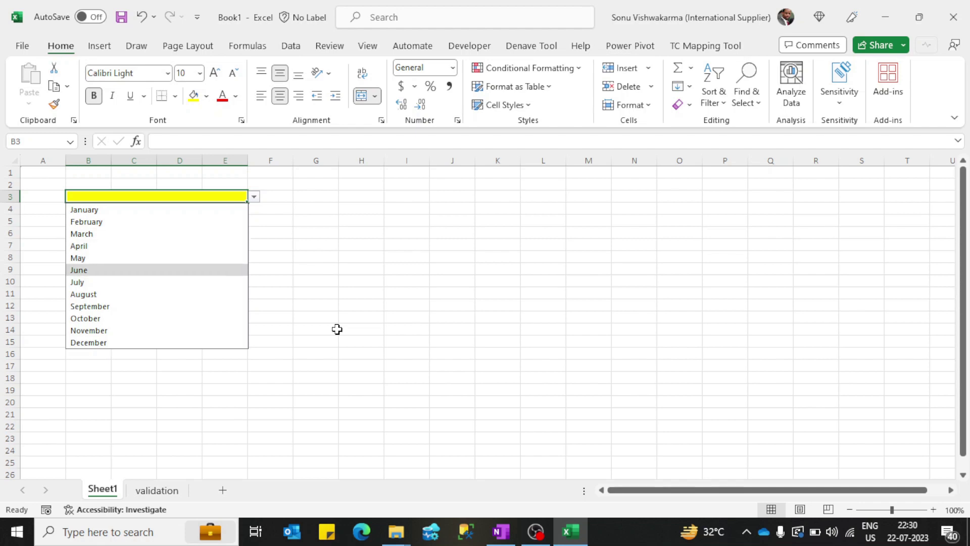
pyautogui.press('Down')
pyautogui.press('Return')
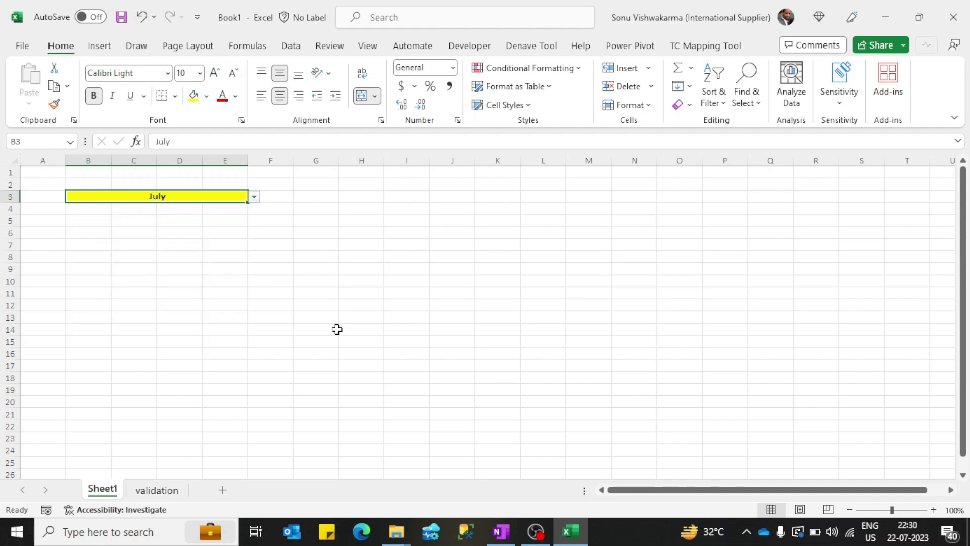
pyautogui.press('Right')
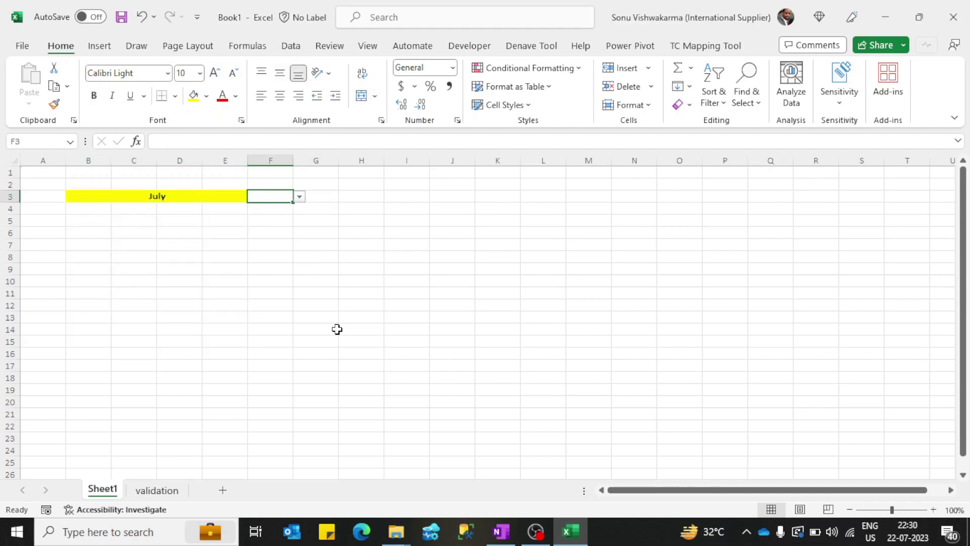
# Merge and centre F3:H3, middle-align it, make it bold, and fill it blue.
pyautogui.hotkey('shift', 'Right')
pyautogui.hotkey('shift', 'Right')
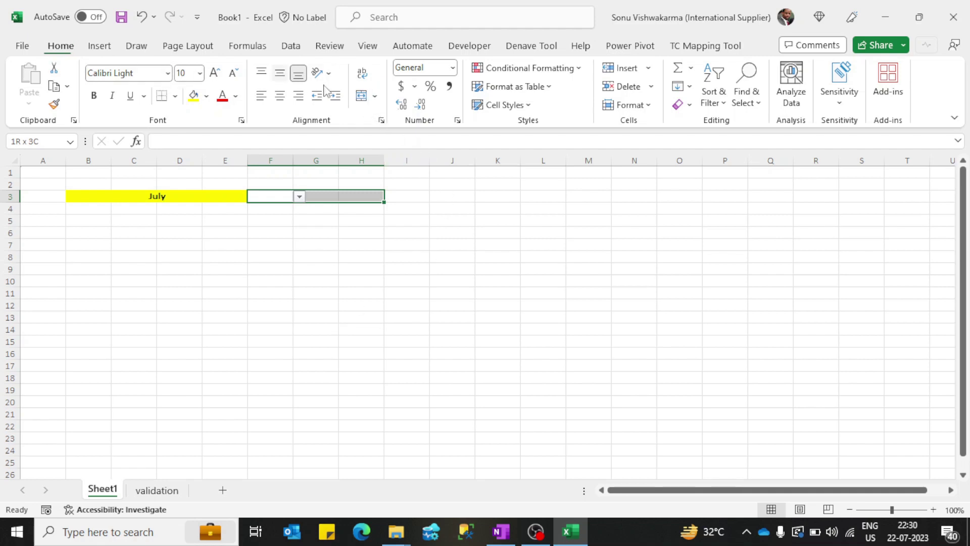
pyautogui.click(361, 97)
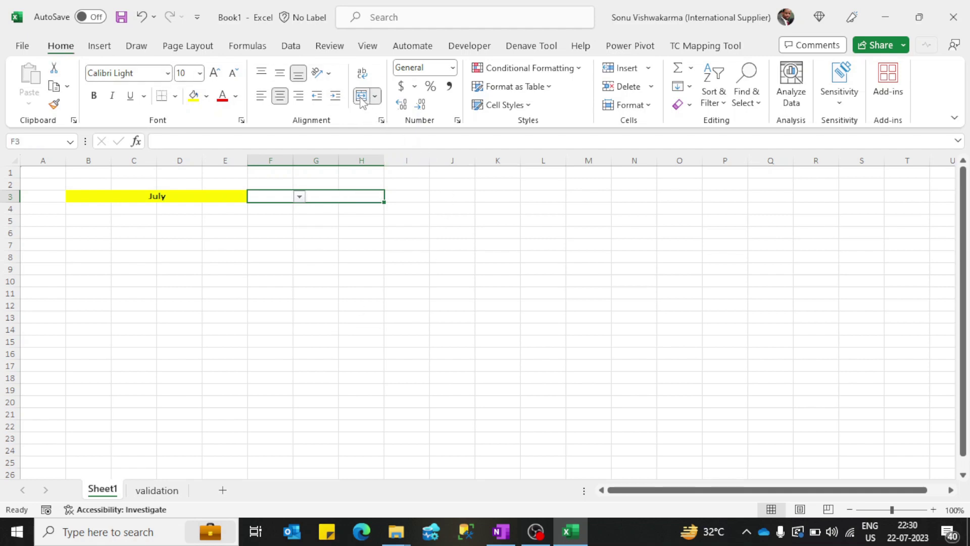
pyautogui.click(280, 79)
pyautogui.click(93, 97)
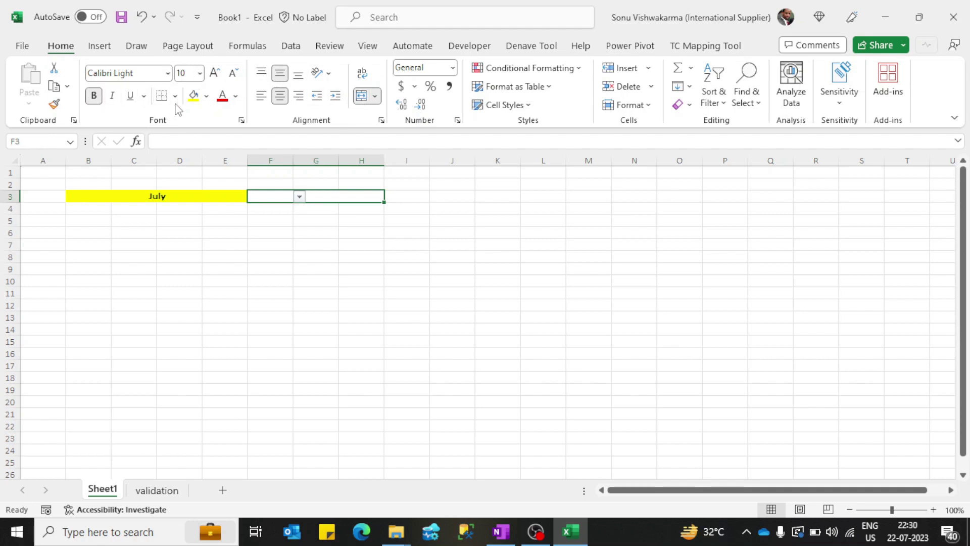
pyautogui.click(206, 96)
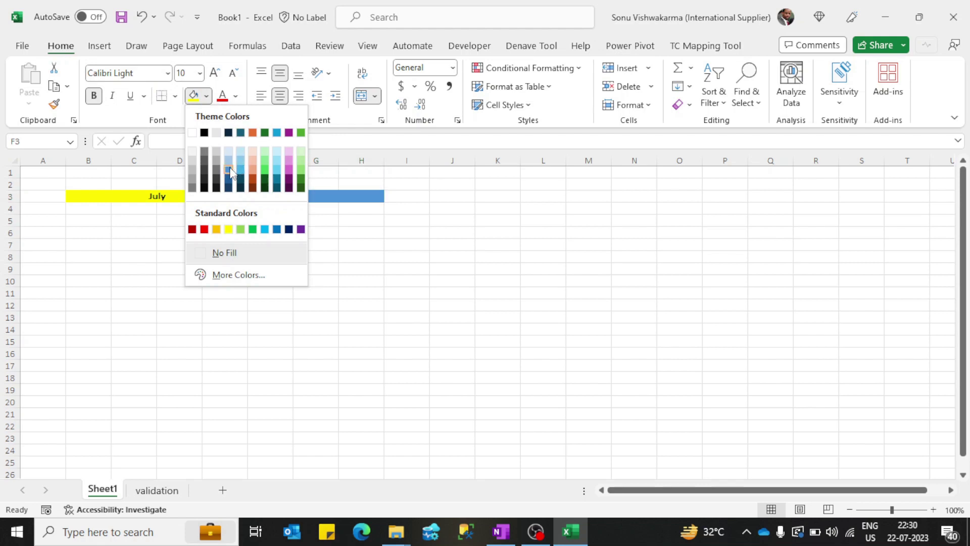
pyautogui.click(229, 170)
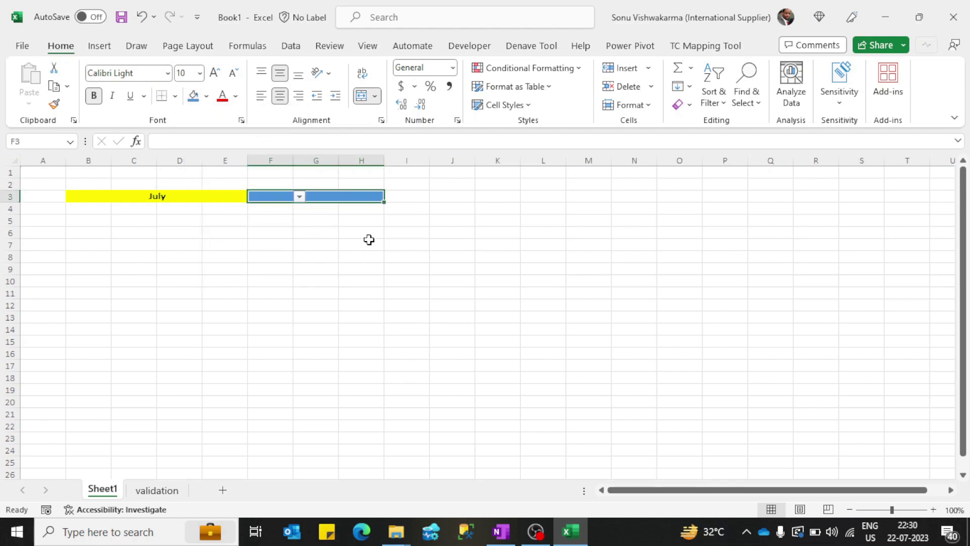
# Choose 2023 from the year drop-down in F3.
pyautogui.hotkey('alt', 'Down')
pyautogui.press('Down')
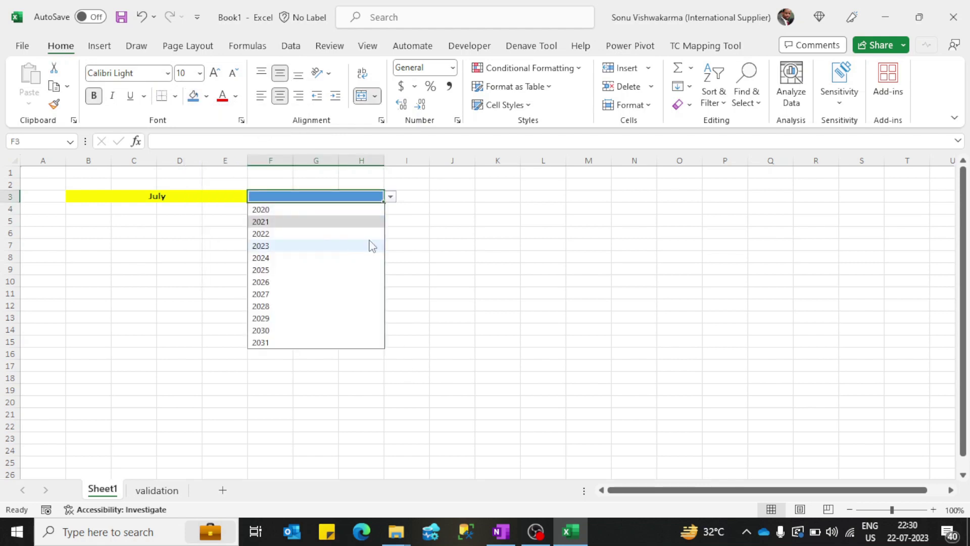
pyautogui.press('Down')
pyautogui.press('Down')
pyautogui.click(372, 246)
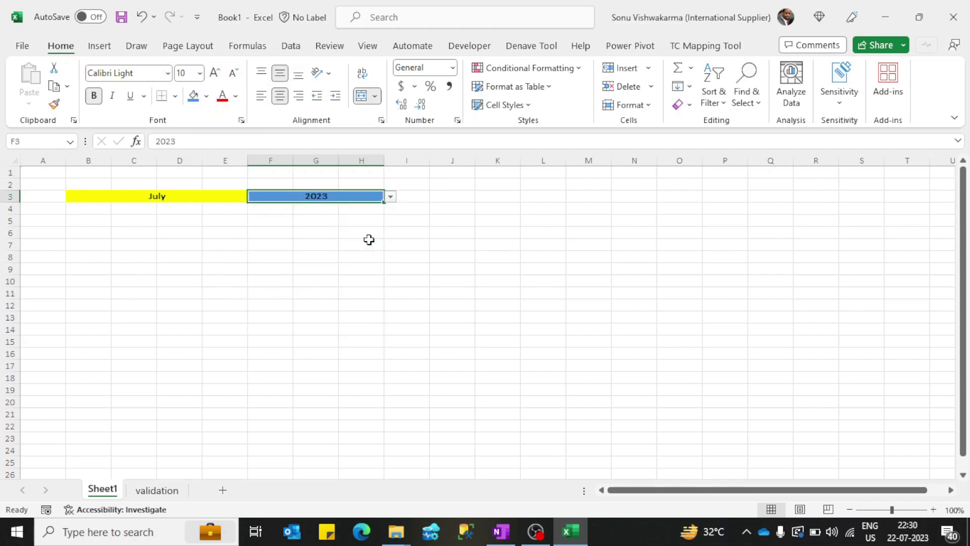
pyautogui.press('Left')
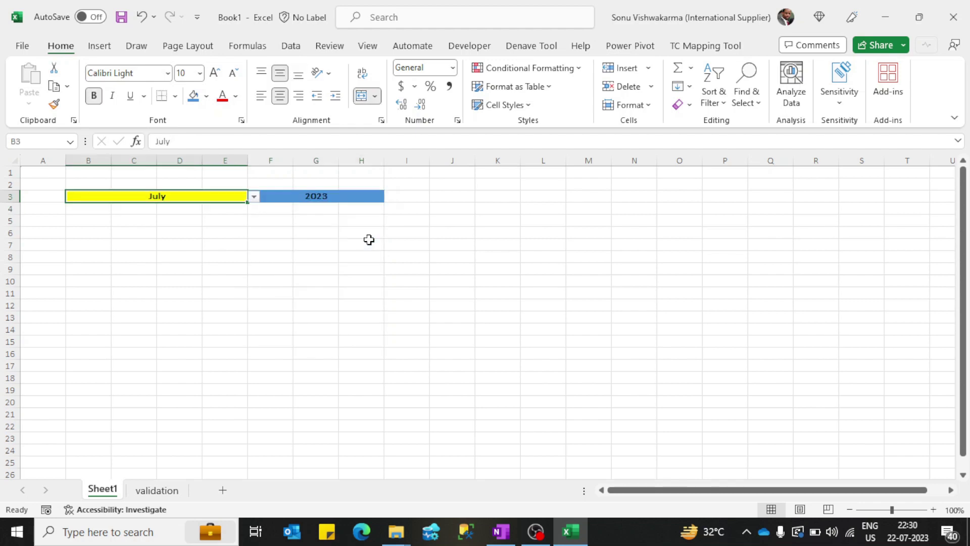
pyautogui.hotkey('ctrl', 'Home')
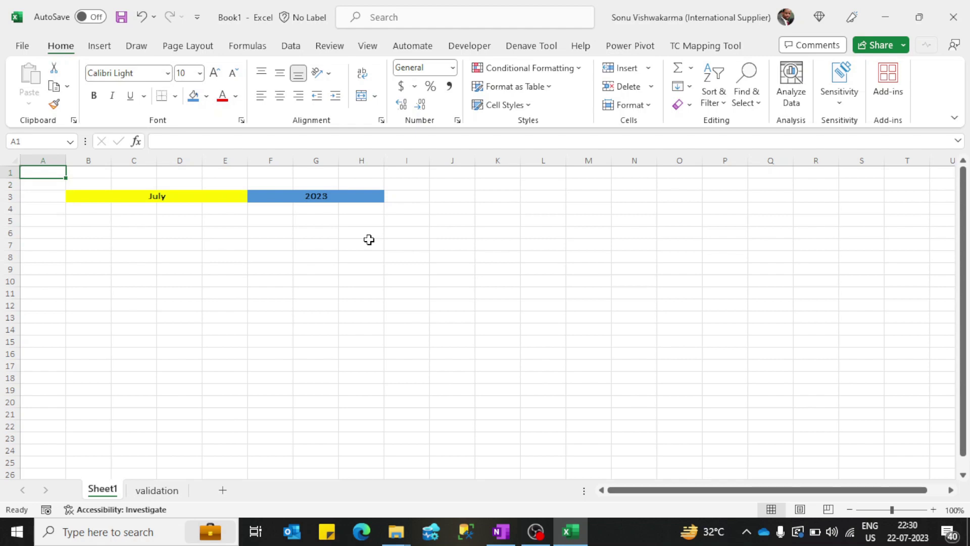
# Enter =DATEVALUE("1"&B3&F3) in A1, returning serial 45108, then bring up its number formatting.
pyautogui.write('=d')
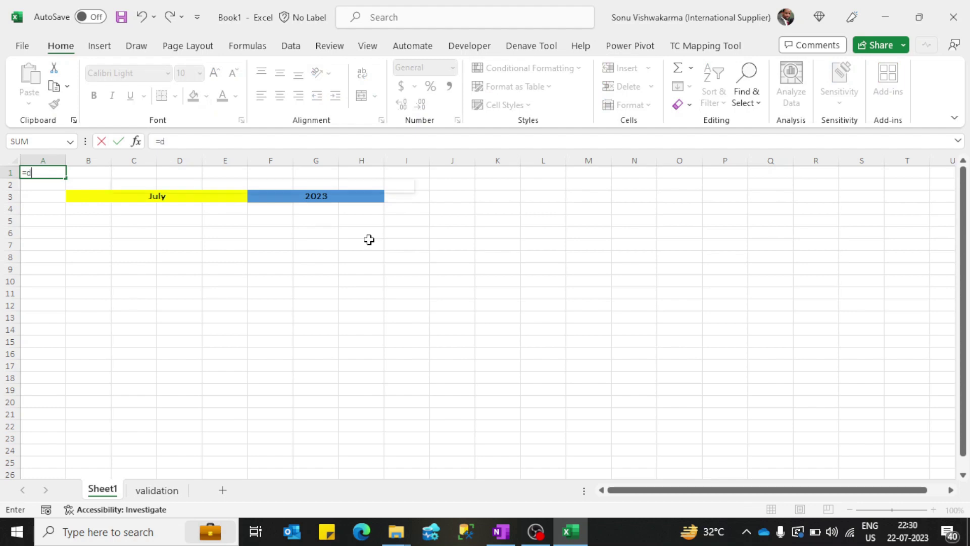
pyautogui.write('at')
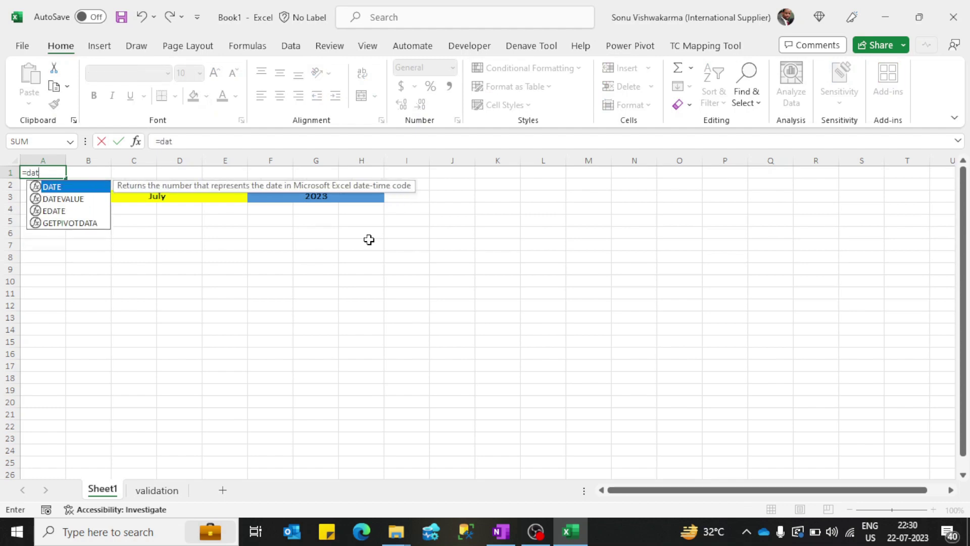
pyautogui.press('Down')
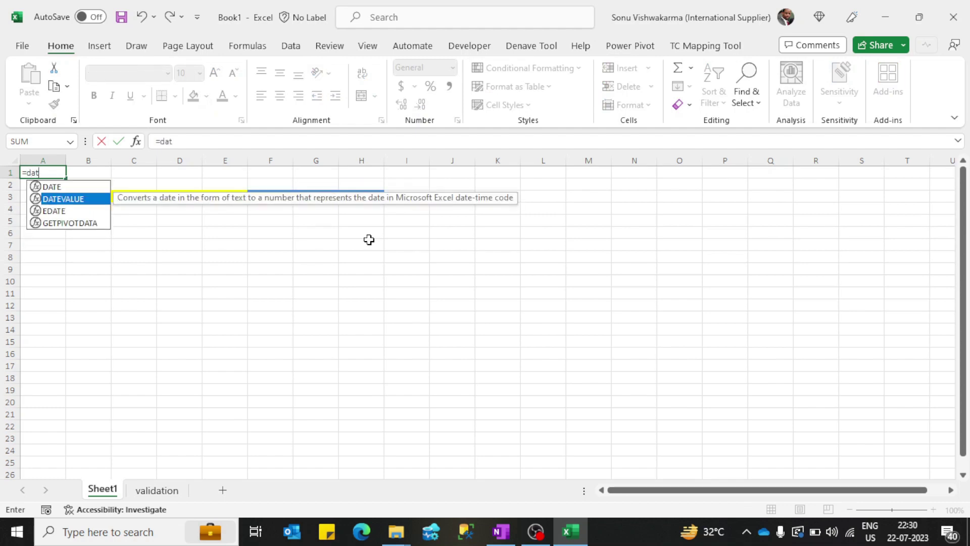
pyautogui.press('Tab')
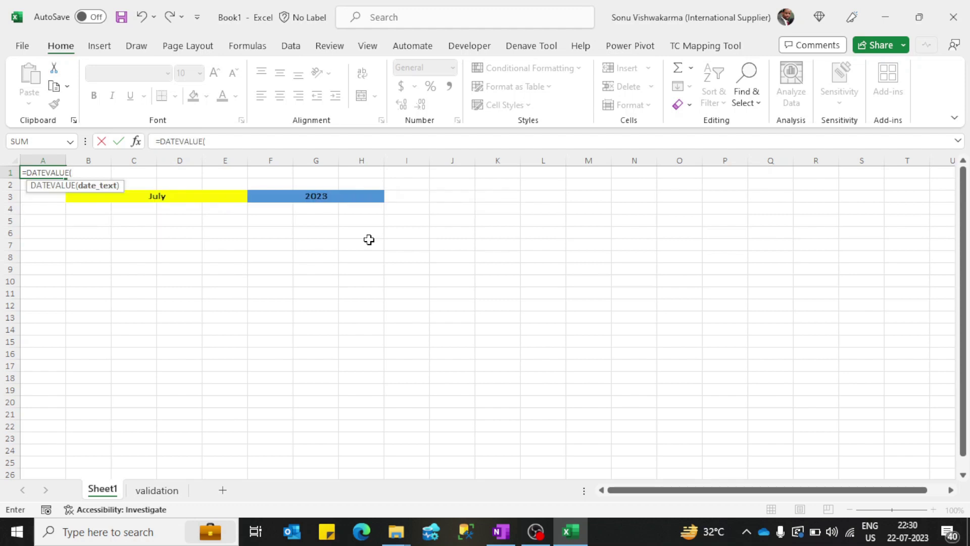
pyautogui.write('1"')
pyautogui.write('&')
pyautogui.press('Down')
pyautogui.press('Down')
pyautogui.press('Right')
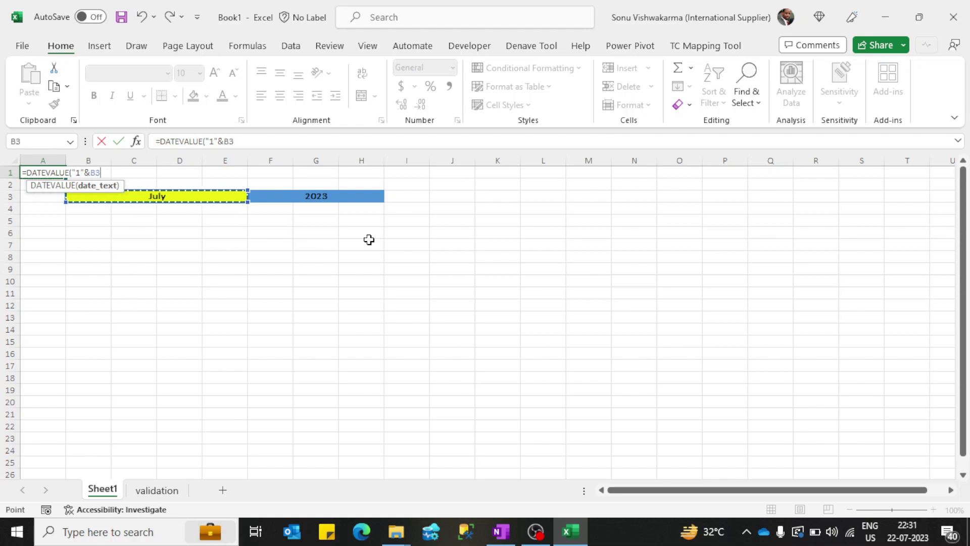
pyautogui.write('&')
pyautogui.press('Down')
pyautogui.press('Down')
pyautogui.press('Right')
pyautogui.press('Right')
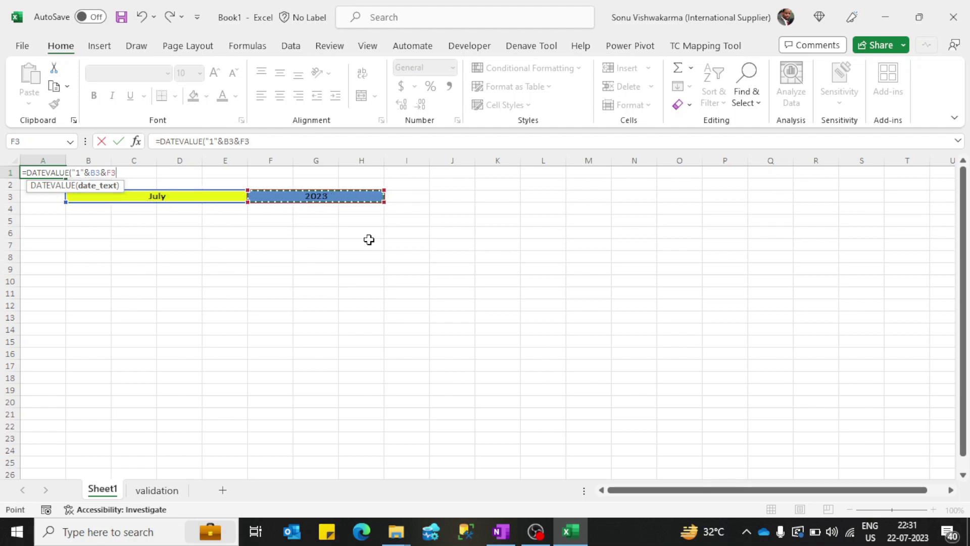
pyautogui.write(')')
pyautogui.press('Return')
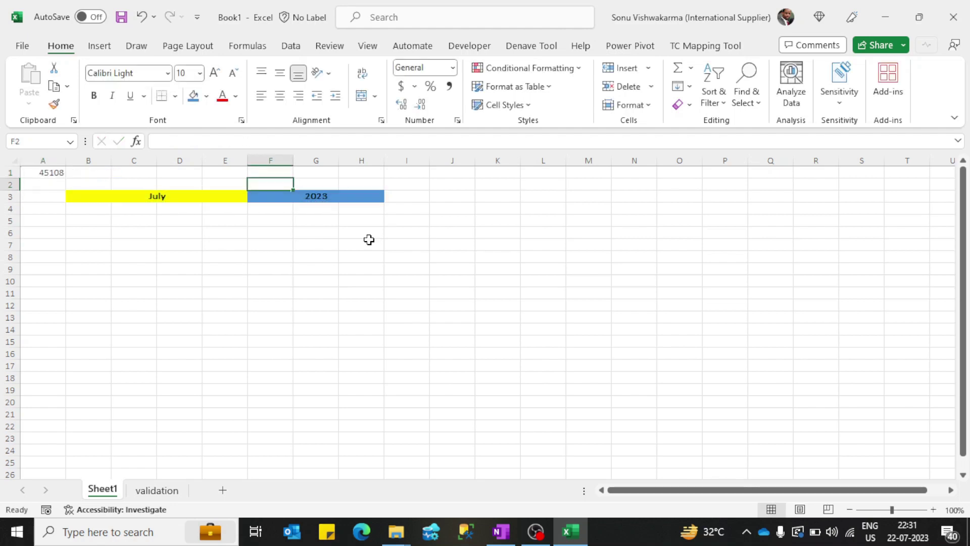
pyautogui.hotkey('ctrl', 'Home')
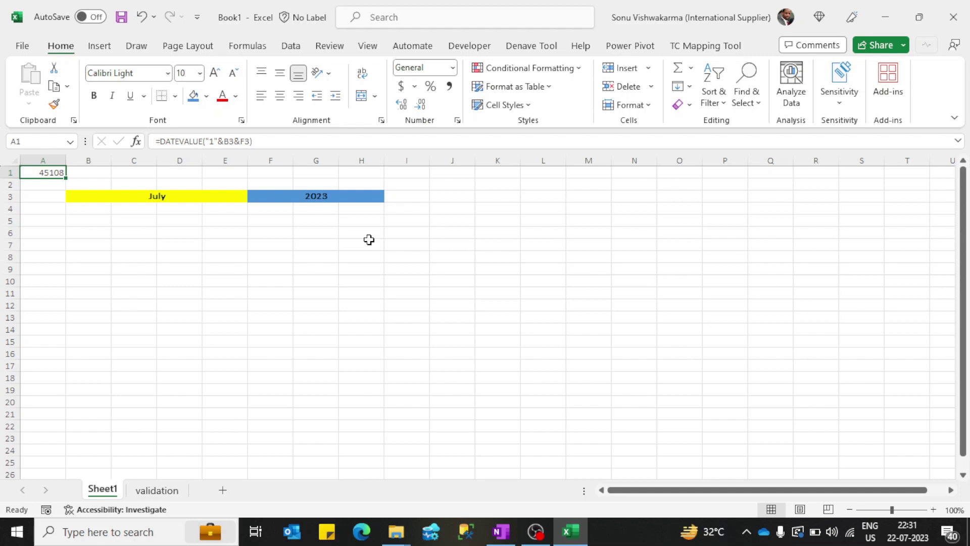
pyautogui.hotkey('ctrl', '1')
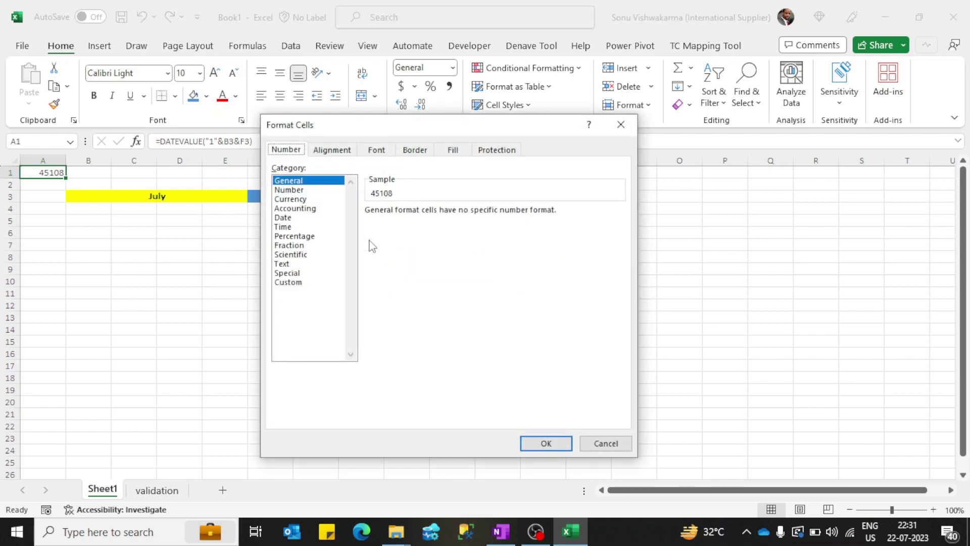
# Give A1 the custom number format ;;; so its date value is hidden.
pyautogui.moveTo(384, 131); pyautogui.dragTo(272, 106)
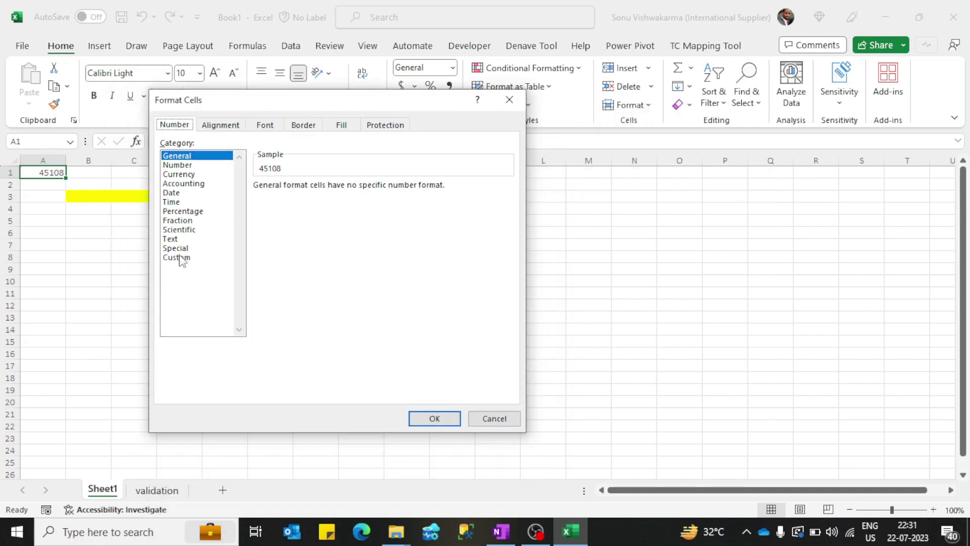
pyautogui.click(177, 258)
pyautogui.moveTo(285, 198); pyautogui.dragTo(256, 200)
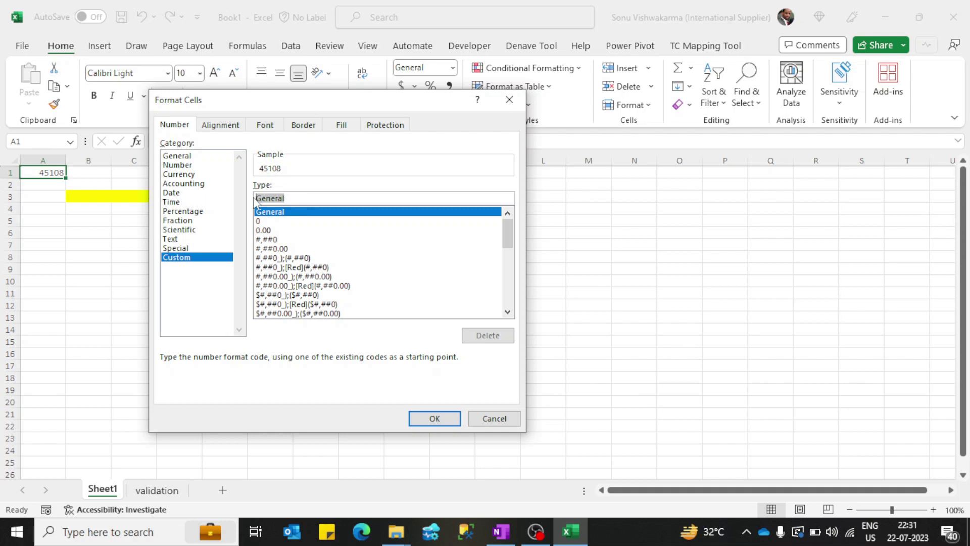
pyautogui.write(';')
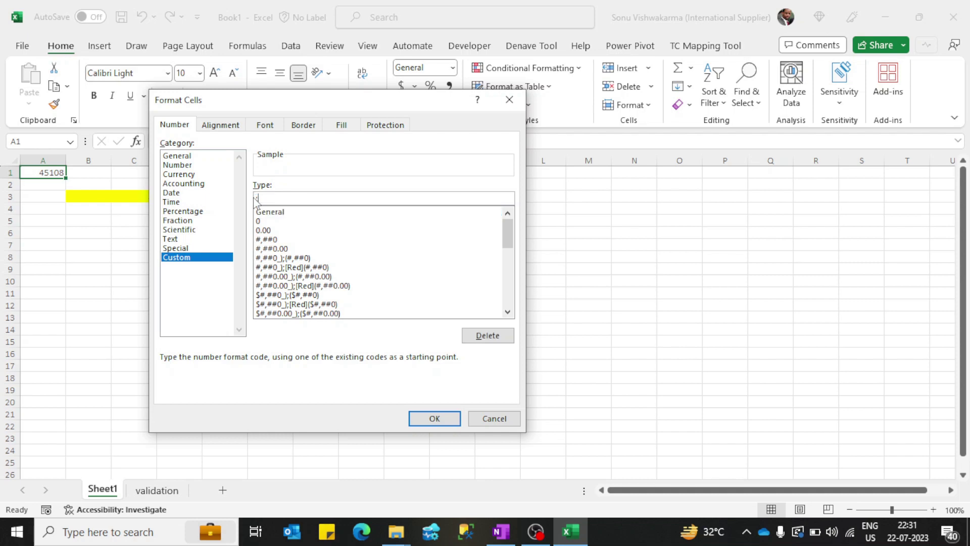
pyautogui.write(';;')
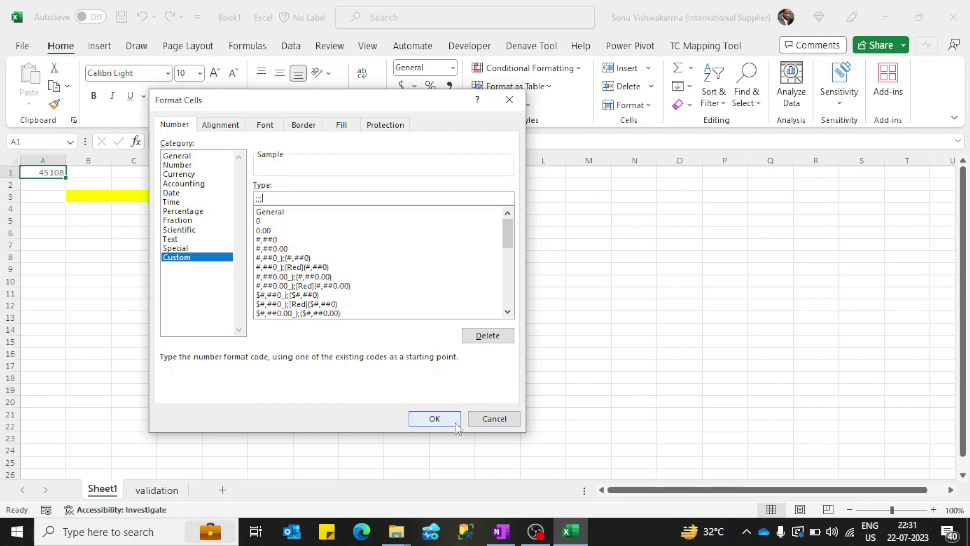
pyautogui.click(450, 425)
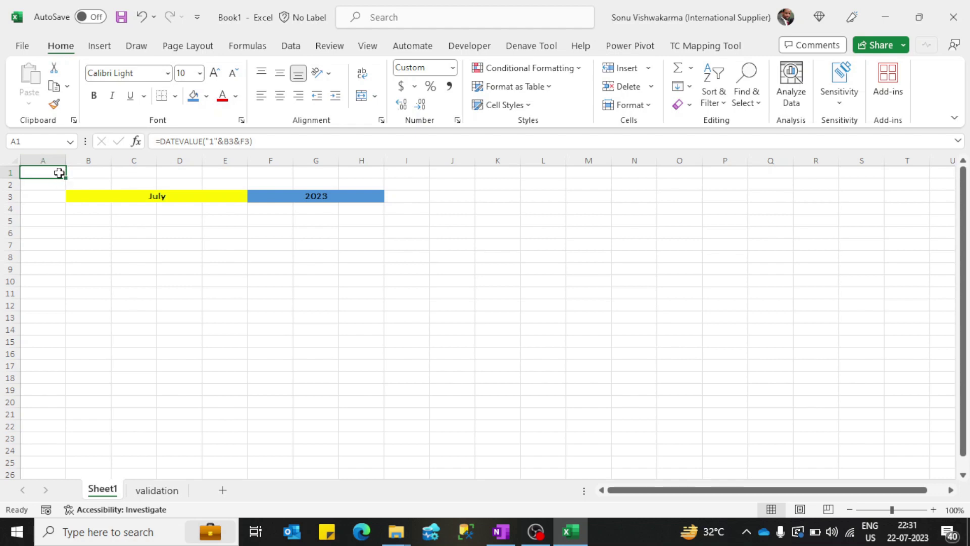
# Name cell A1 'Date' via the Name Box and move to B4.
pyautogui.click(34, 140)
pyautogui.write('Dat')
pyautogui.write('e')
pyautogui.press('Down')
pyautogui.press('Down')
pyautogui.press('Down')
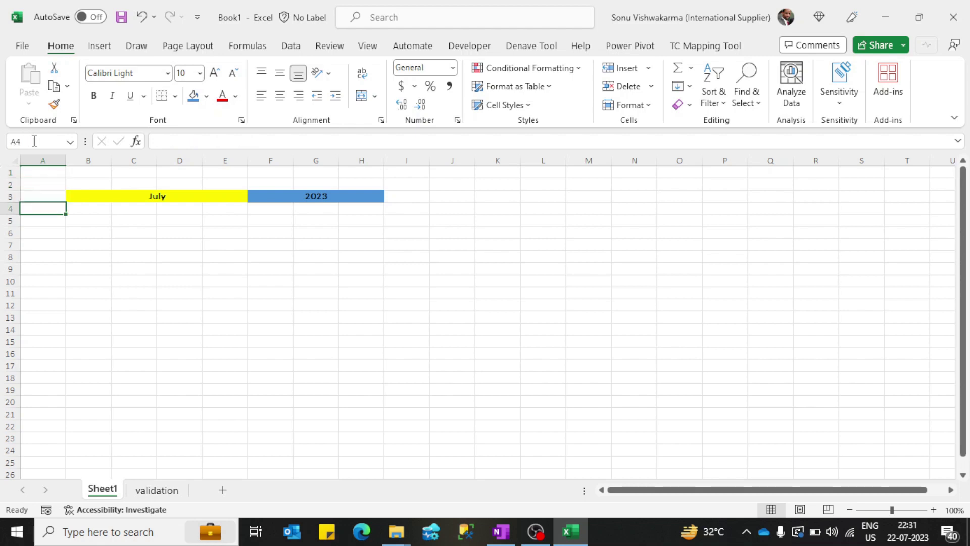
pyautogui.press('Right')
pyautogui.press('Up')
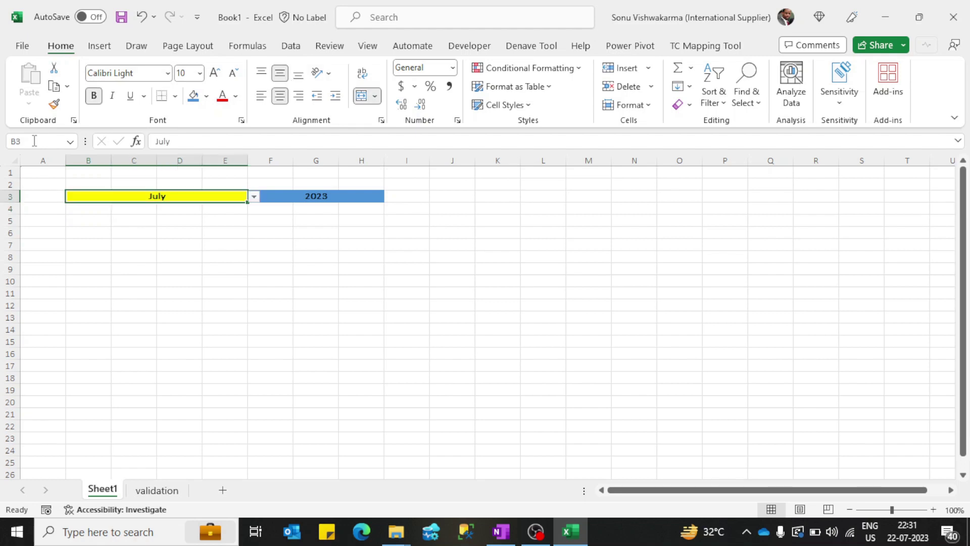
pyautogui.press('Down')
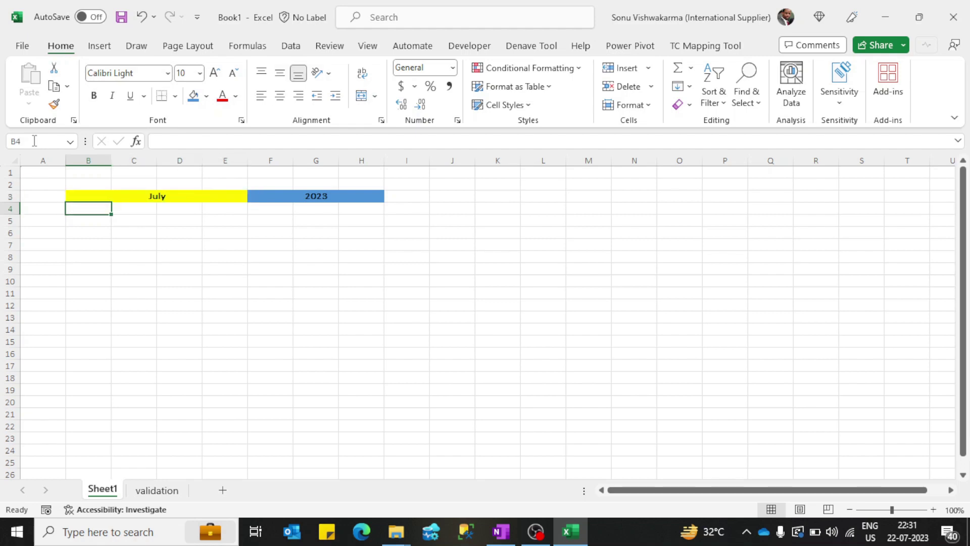
# Enter =SEQUENCE(6,7,Date-WEEKDAY(Date,2)+1,1) in B4, spilling date serials 45103–45144 across B4:H9.
pyautogui.write('=')
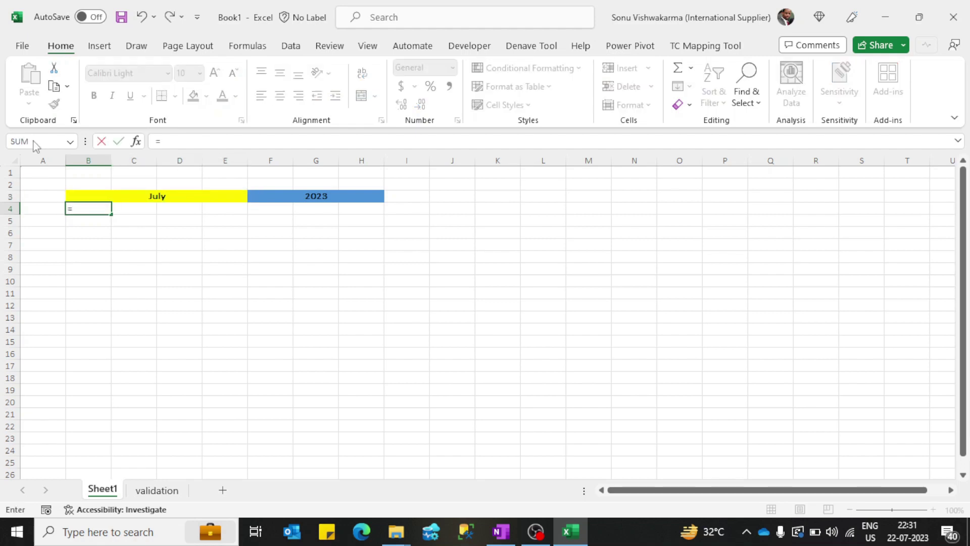
pyautogui.write('seq')
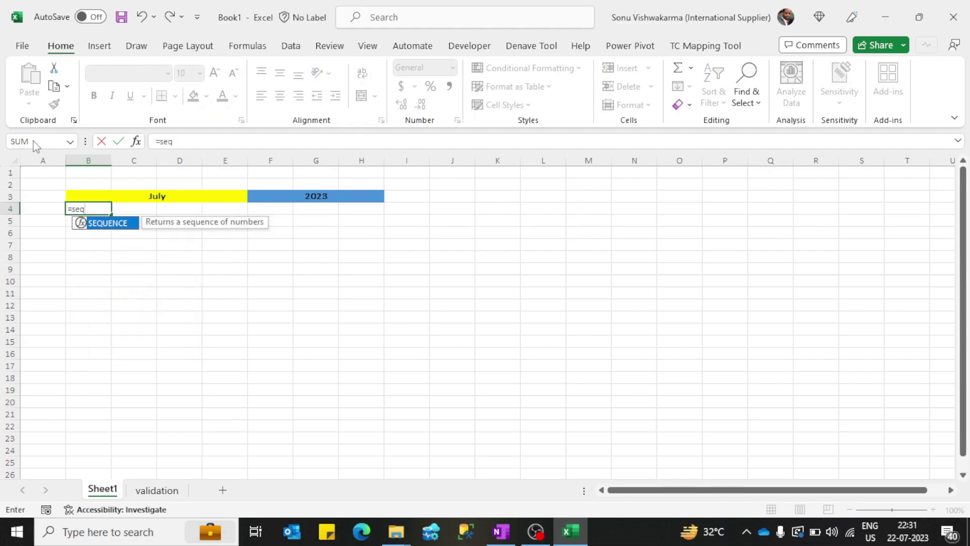
pyautogui.press('Tab')
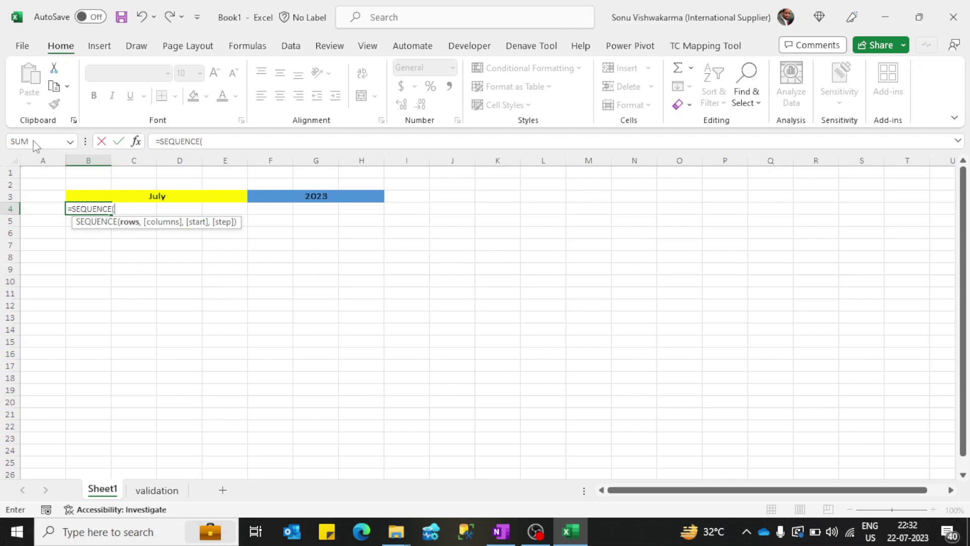
pyautogui.write('6')
pyautogui.write(',7')
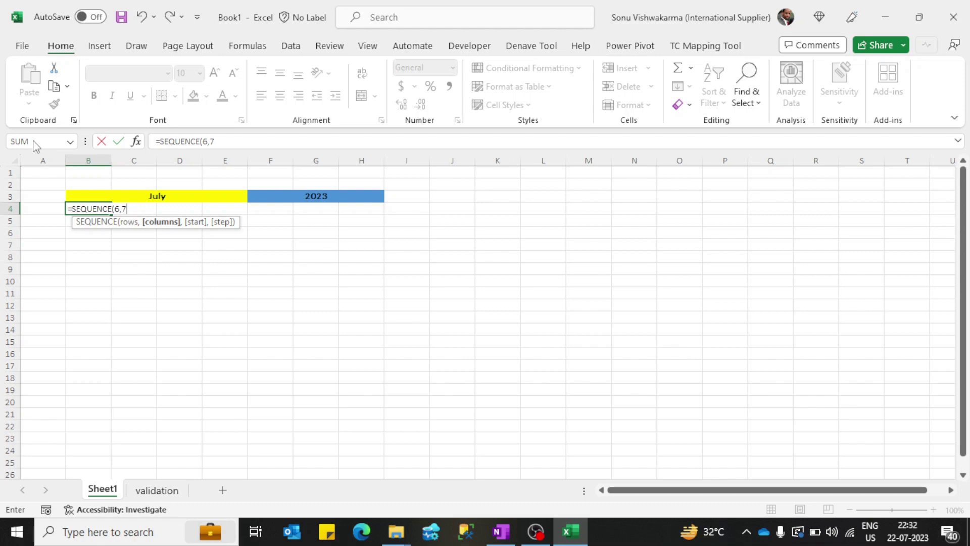
pyautogui.write(',')
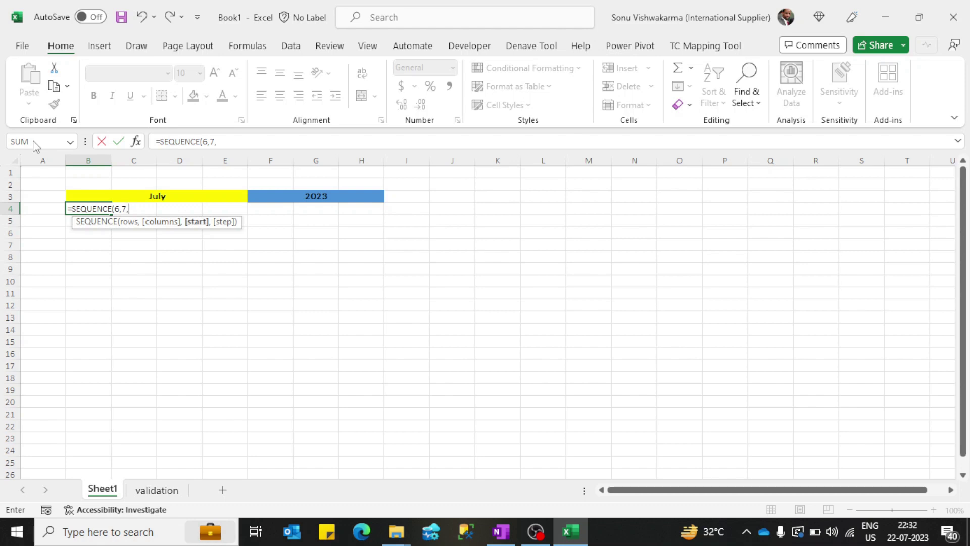
pyautogui.write('date')
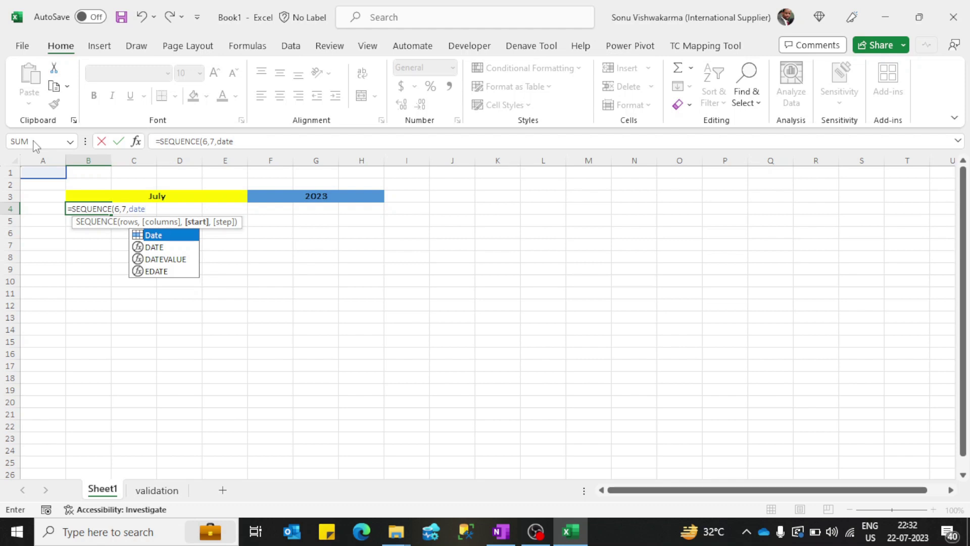
pyautogui.write('-')
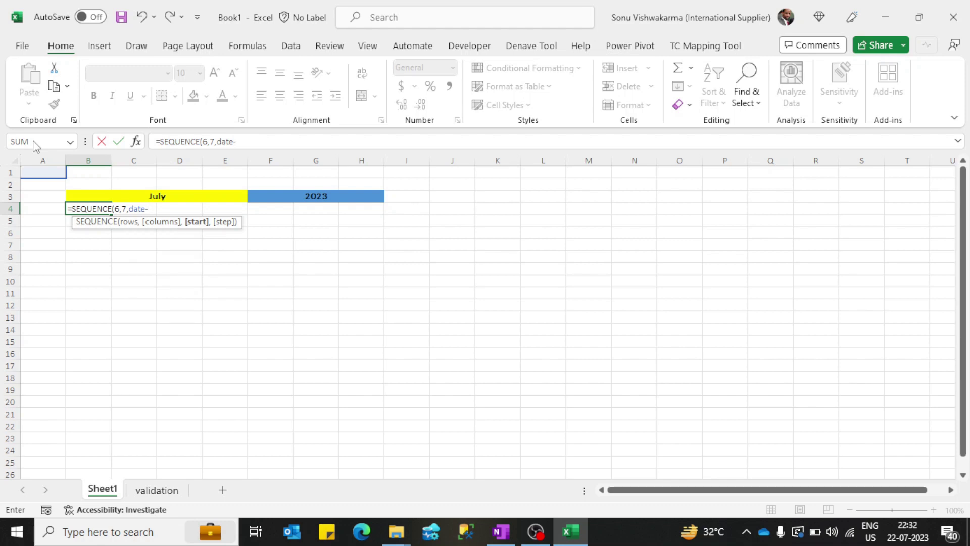
pyautogui.write('weekd')
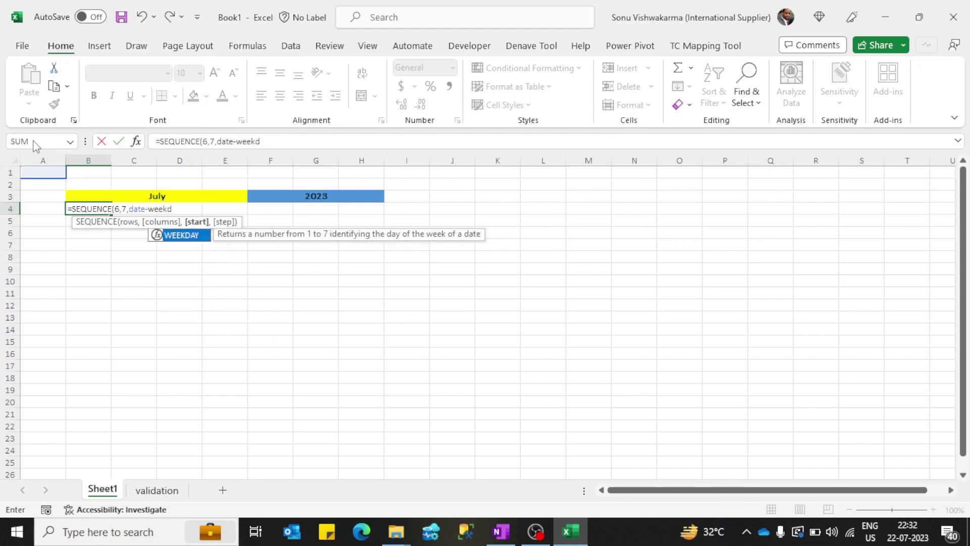
pyautogui.write('a')
pyautogui.press('Tab')
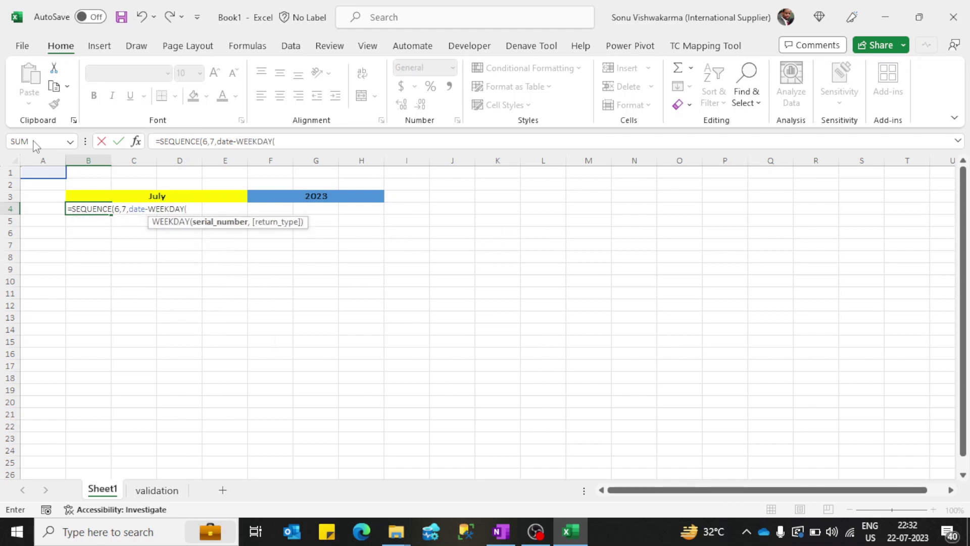
pyautogui.write('date')
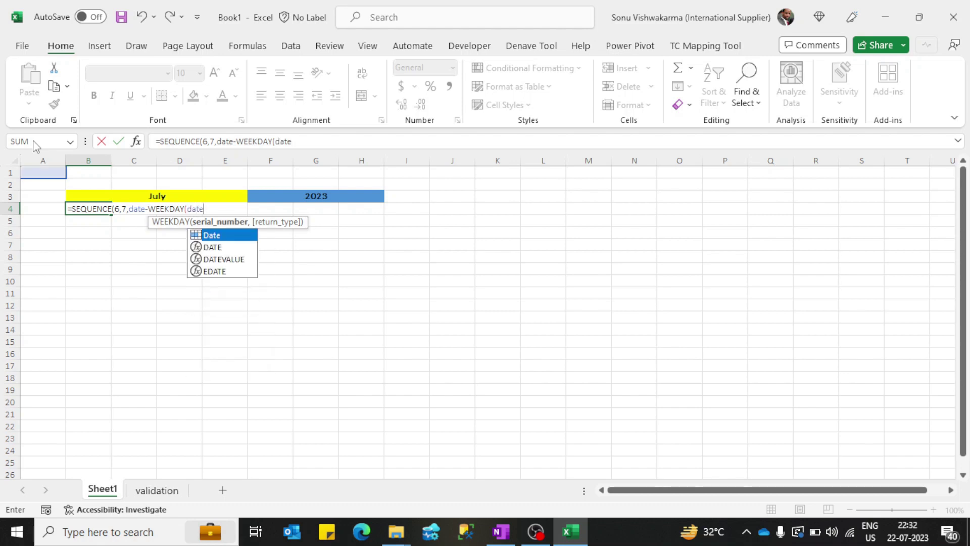
pyautogui.write(',')
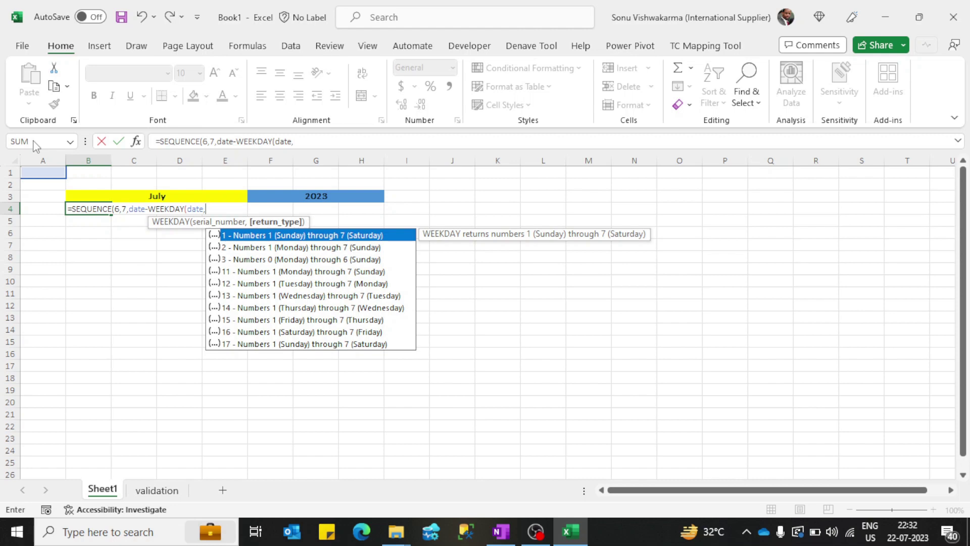
pyautogui.write('2')
pyautogui.write(')')
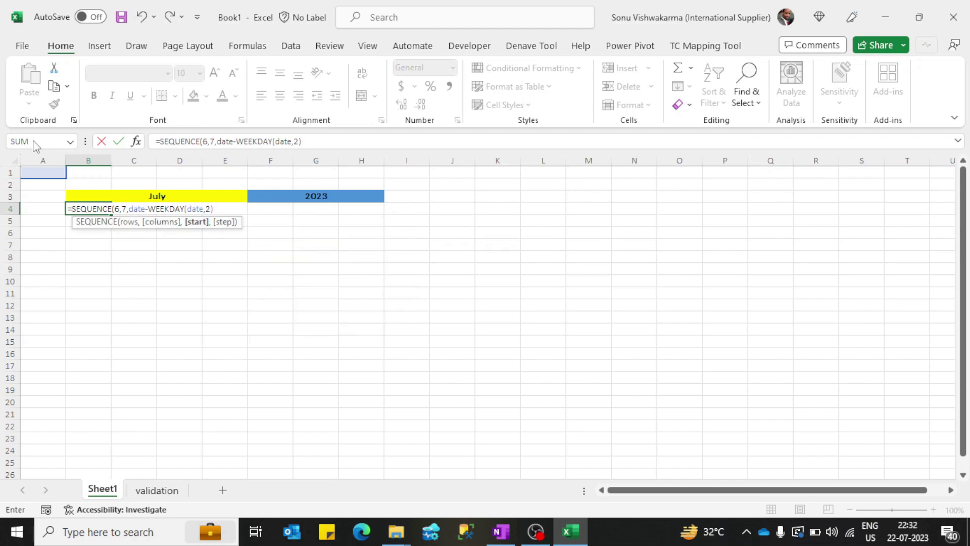
pyautogui.write('+1')
pyautogui.write(',')
pyautogui.write('1)')
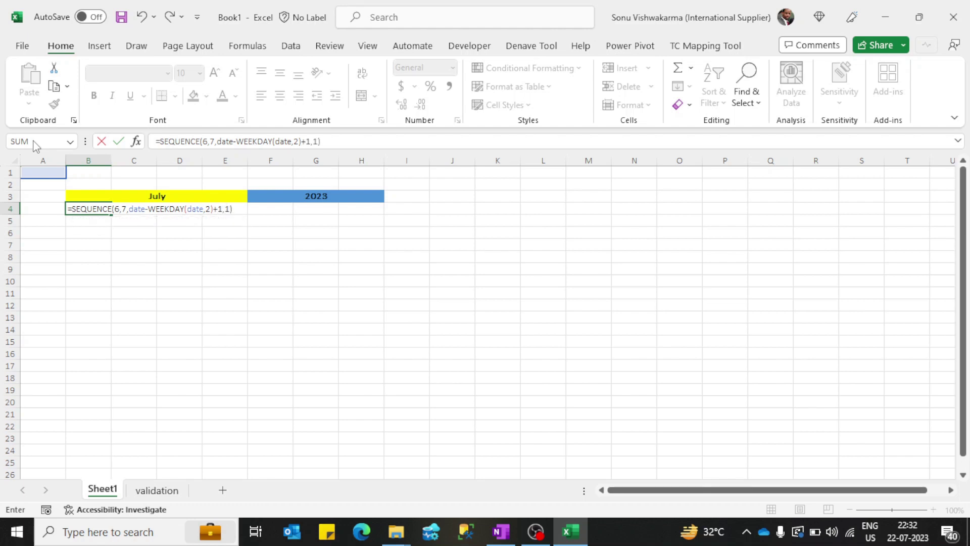
pyautogui.press('Return')
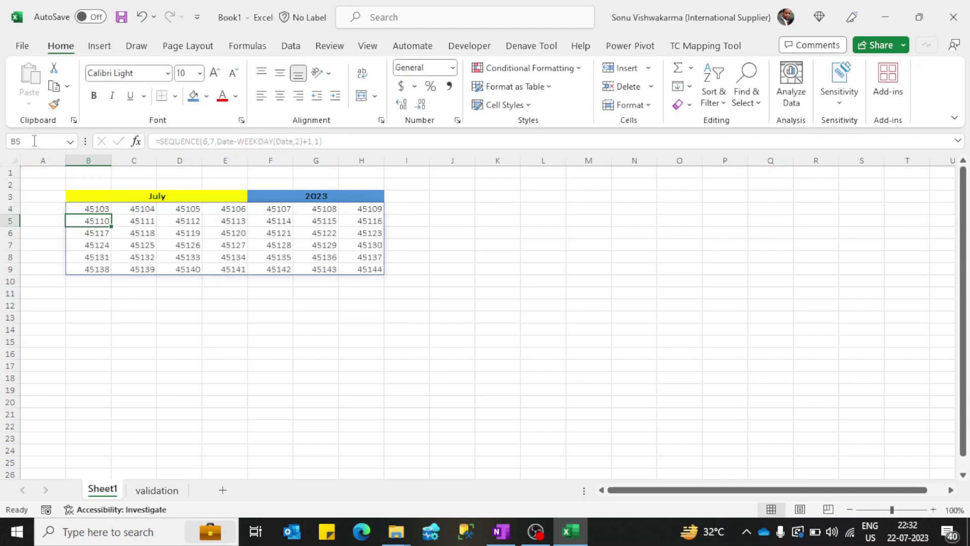
# Select the spilled date grid B4:H9 and bring up Format Cells for it.
pyautogui.press('Up')
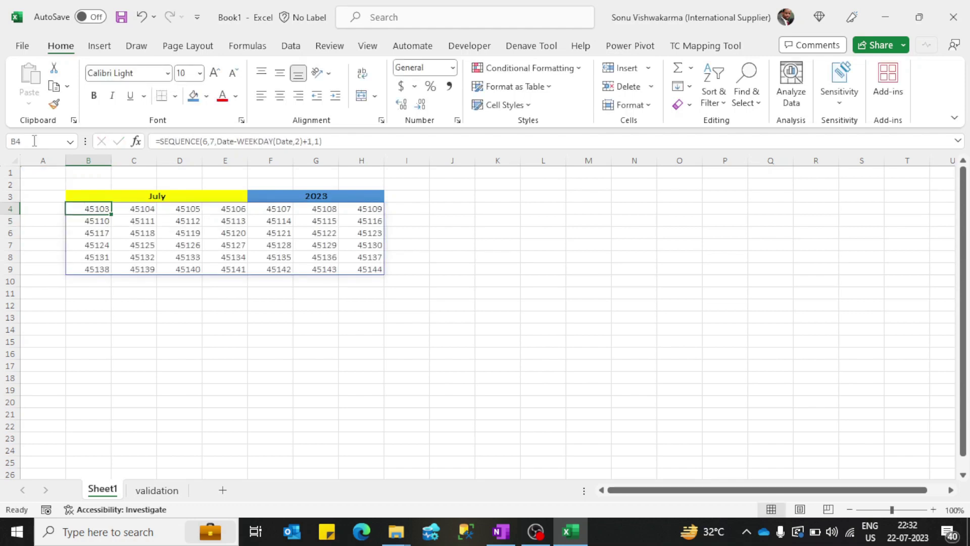
pyautogui.hotkey('shift', 'Down')
pyautogui.hotkey('shift', 'Up')
pyautogui.hotkey('shift', 'Right')
pyautogui.hotkey('shift', 'Left')
pyautogui.hotkey('ctrl', 'shift', 'Down')
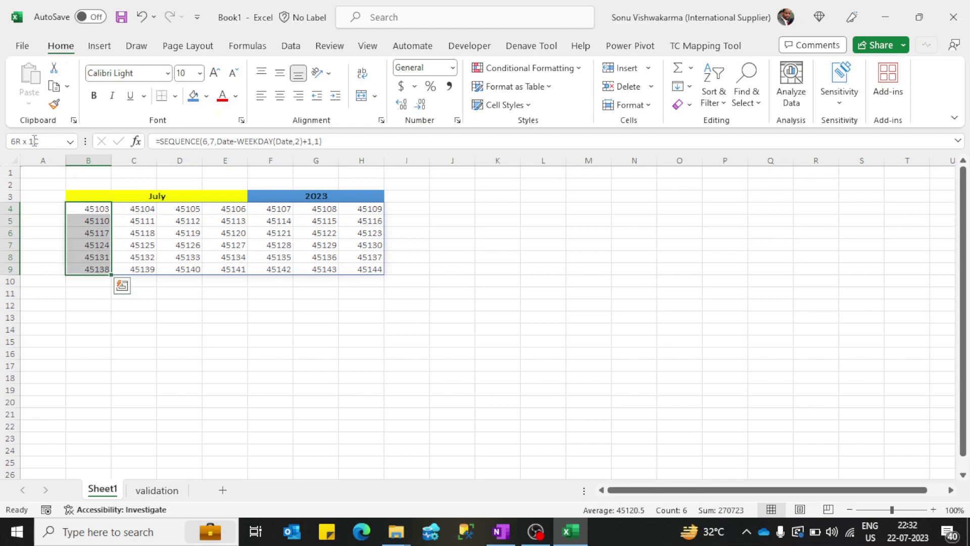
pyautogui.hotkey('shift', 'Right')
pyautogui.hotkey('shift', 'Right')
pyautogui.hotkey('shift', 'Right')
pyautogui.hotkey('shift', 'Right')
pyautogui.hotkey('shift', 'Right')
pyautogui.hotkey('shift', 'Right')
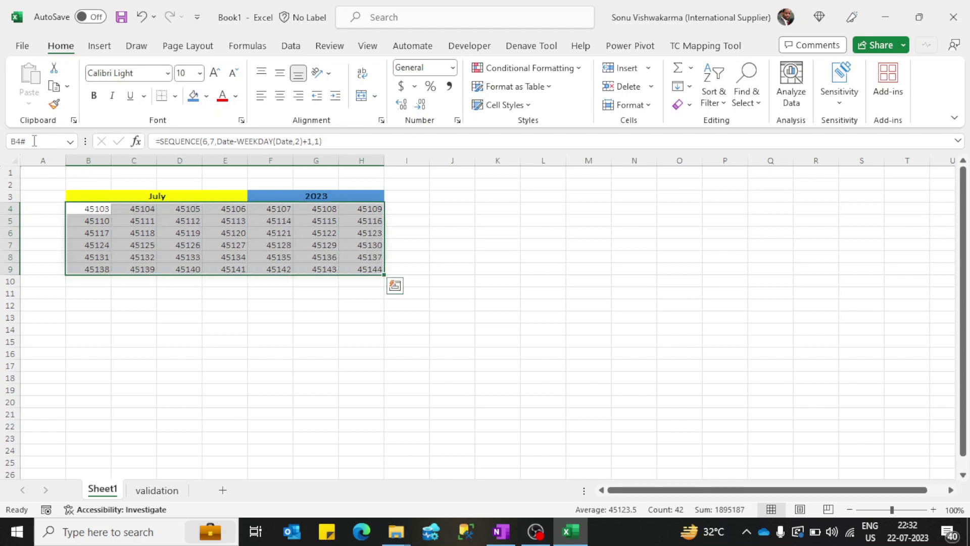
pyautogui.hotkey('shift', 'BackSpace')
pyautogui.hotkey('ctrl', 'shift', 'Down')
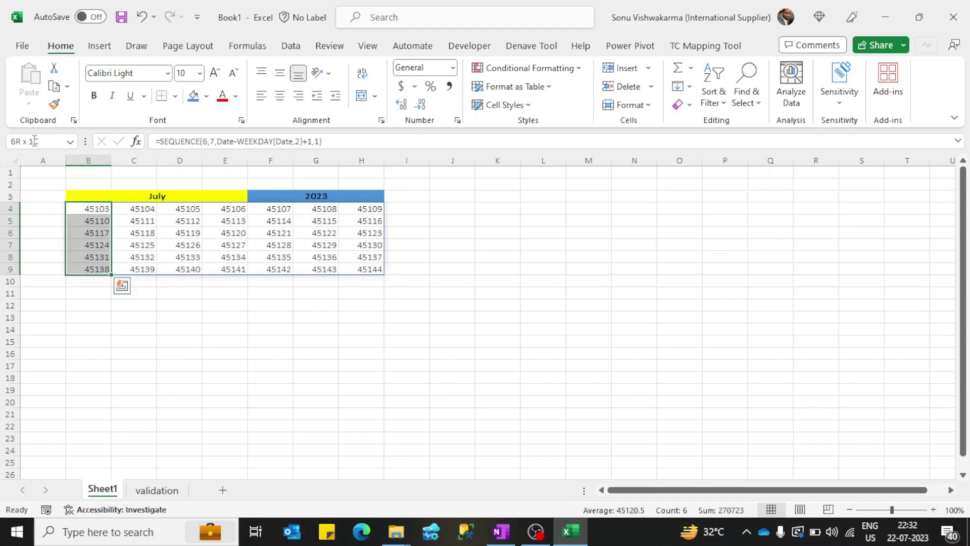
pyautogui.hotkey('shift', 'BackSpace')
pyautogui.hotkey('ctrl', 'shift', 'Down')
pyautogui.hotkey('ctrl', 'shift', 'Right')
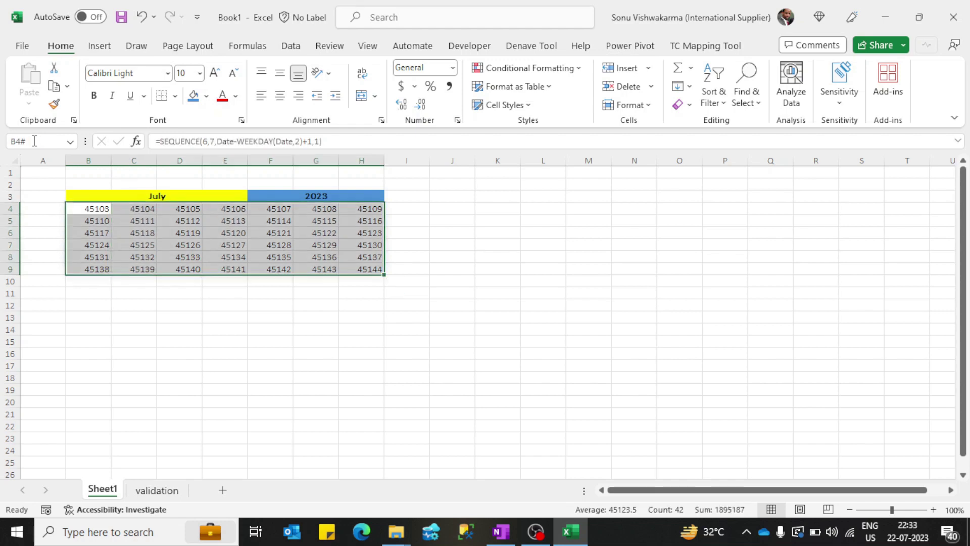
pyautogui.hotkey('ctrl', '1')
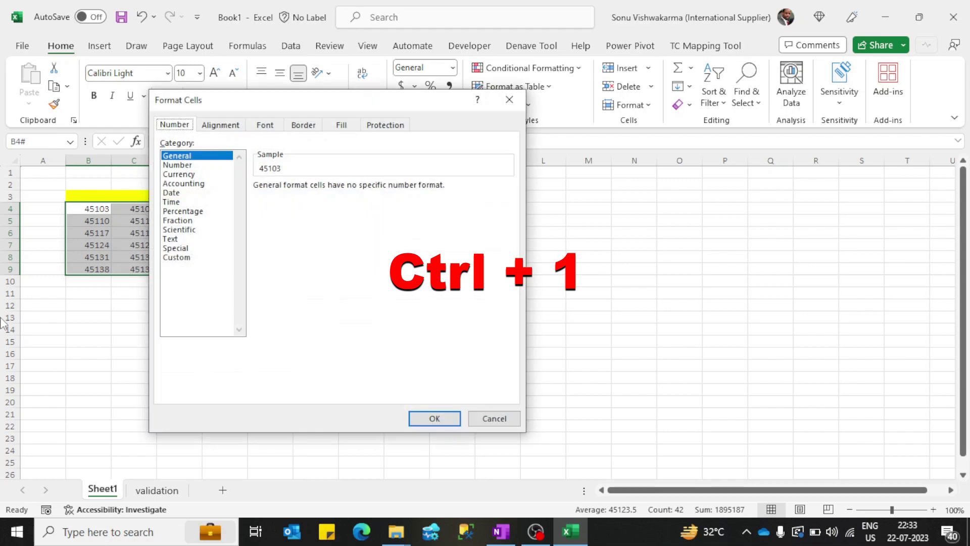
# Apply custom number format 'd' to B4:H9 so the dates show as day numbers.
pyautogui.click(178, 257)
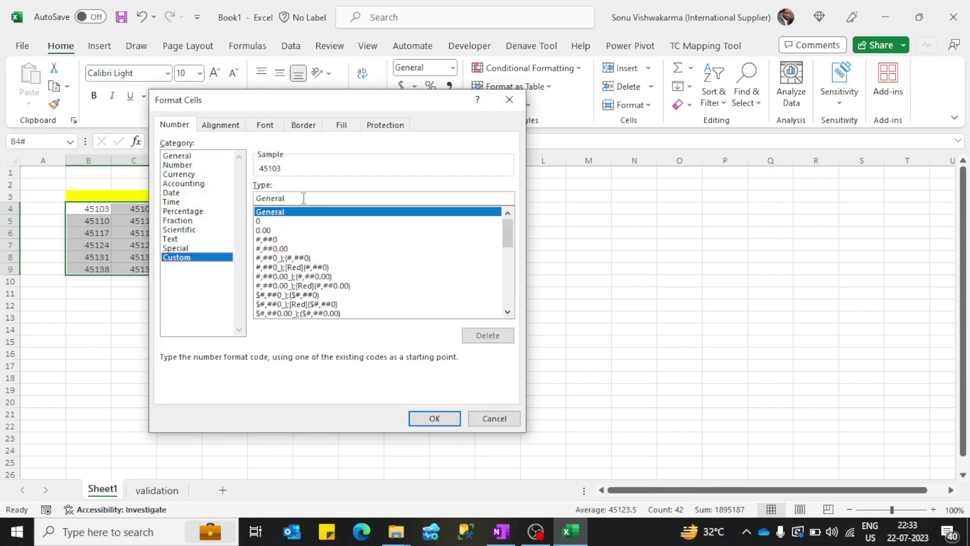
pyautogui.moveTo(303, 198); pyautogui.dragTo(252, 202)
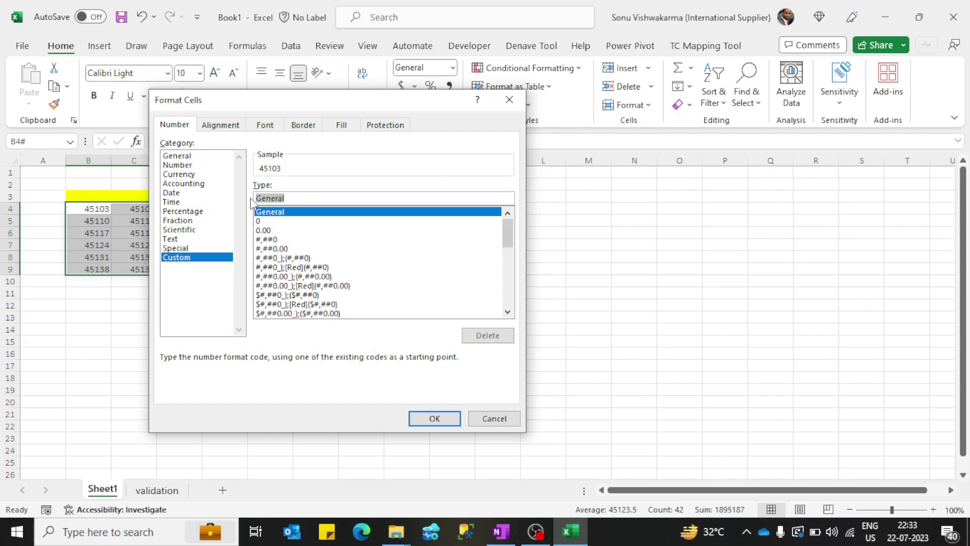
pyautogui.write('d')
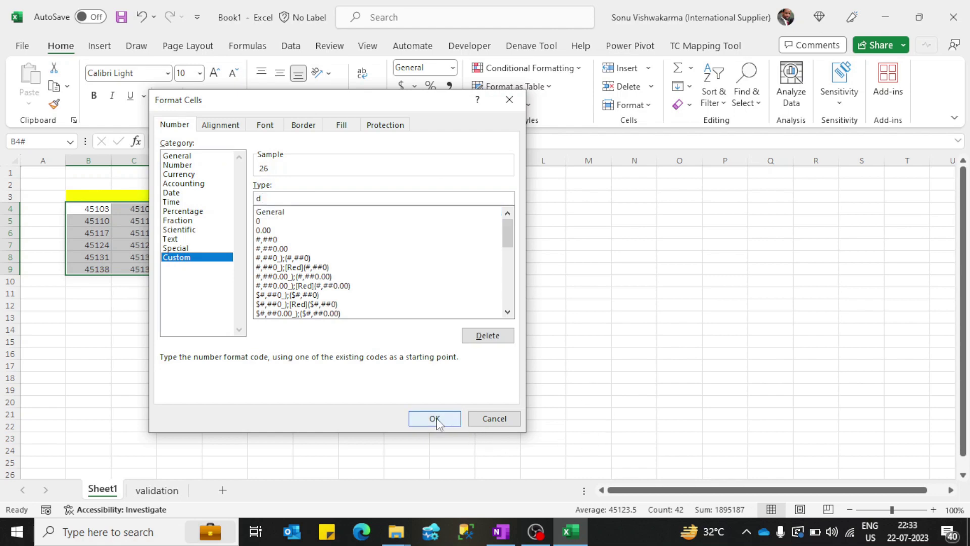
pyautogui.click(434, 419)
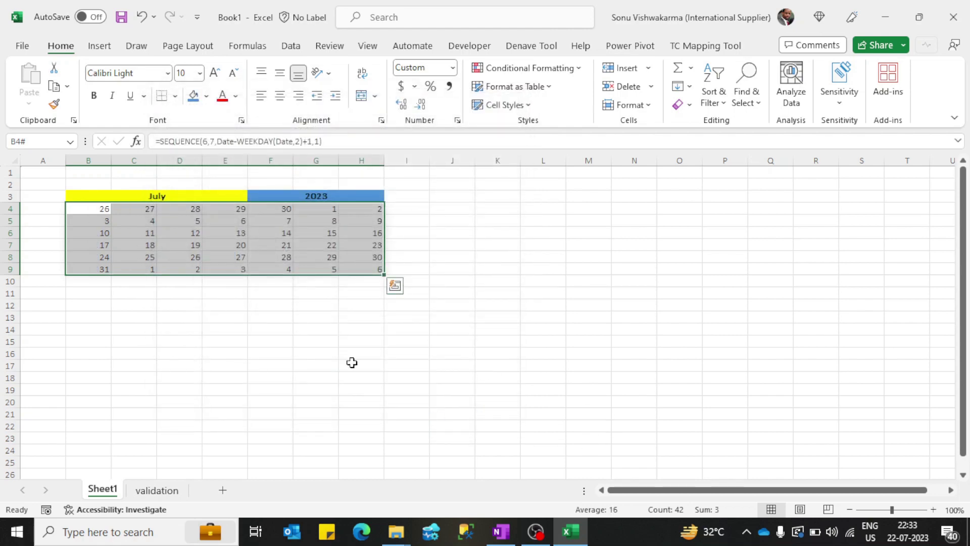
# Check the extent of the spilled dates, then select the whole B4:H9 grid.
pyautogui.press('Up')
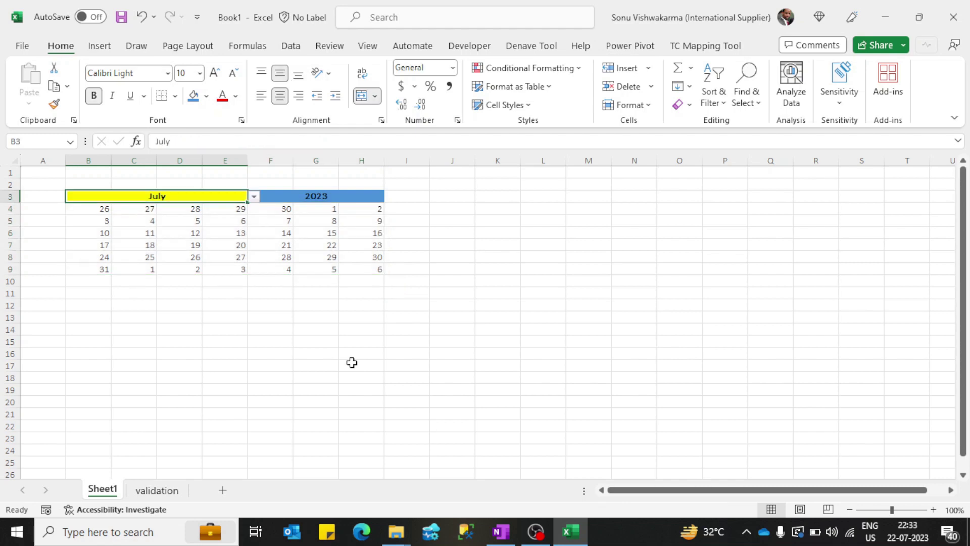
pyautogui.press('Down')
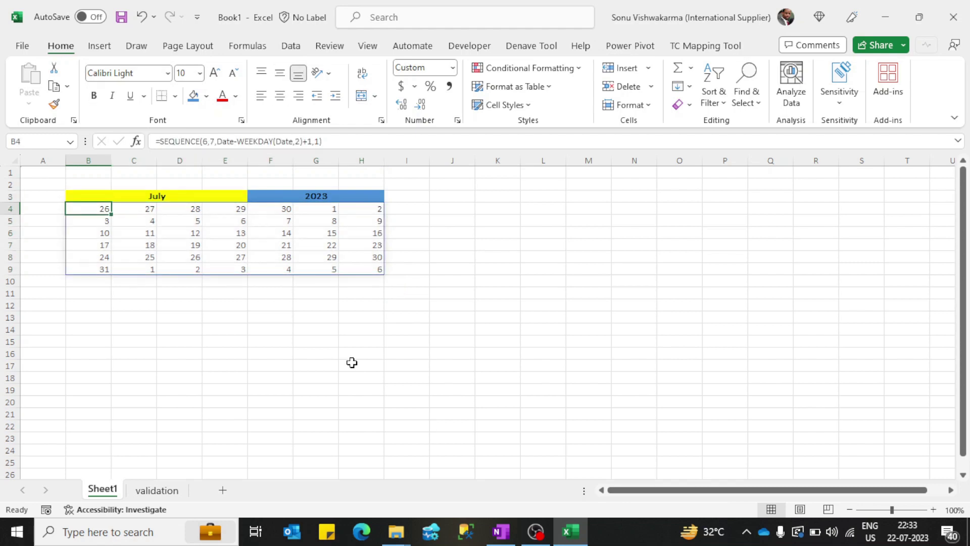
pyautogui.press('Down')
pyautogui.press('Up')
pyautogui.press('Right')
pyautogui.press('Left')
pyautogui.press('Down')
pyautogui.press('Up')
pyautogui.press('Down')
pyautogui.press('Up')
pyautogui.hotkey('ctrl', 'shift', 'Down')
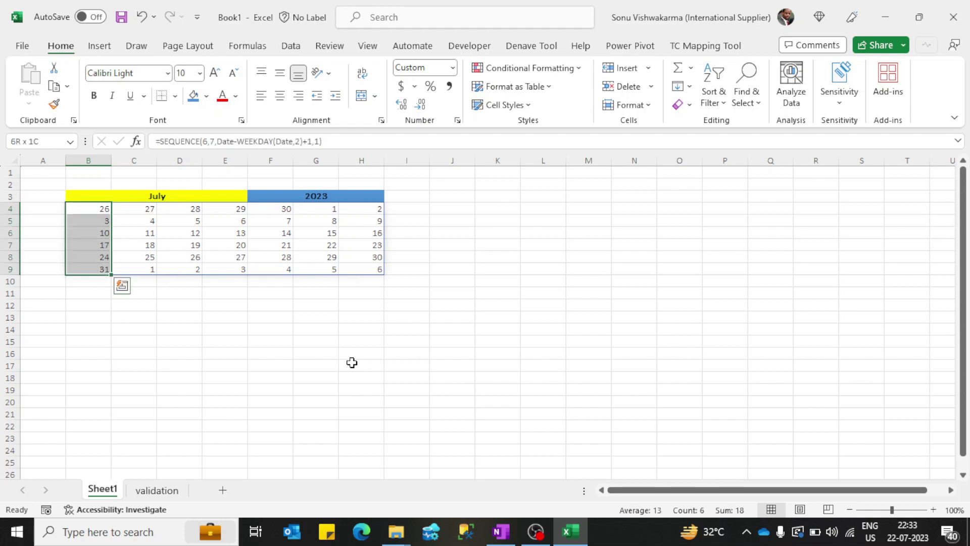
pyautogui.hotkey('shift', 'Right')
pyautogui.hotkey('shift', 'Right')
pyautogui.hotkey('shift', 'Right')
pyautogui.hotkey('shift', 'Right')
pyautogui.hotkey('shift', 'Right')
pyautogui.hotkey('shift', 'Right')
pyautogui.hotkey('shift', 'BackSpace')
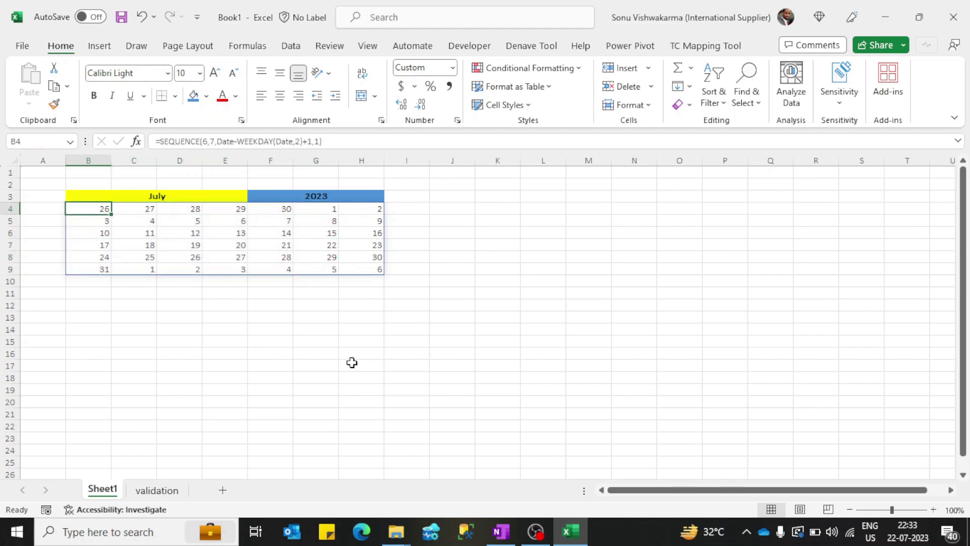
pyautogui.hotkey('ctrl', 'shift', 'Down')
pyautogui.hotkey('ctrl', 'shift', 'Right')
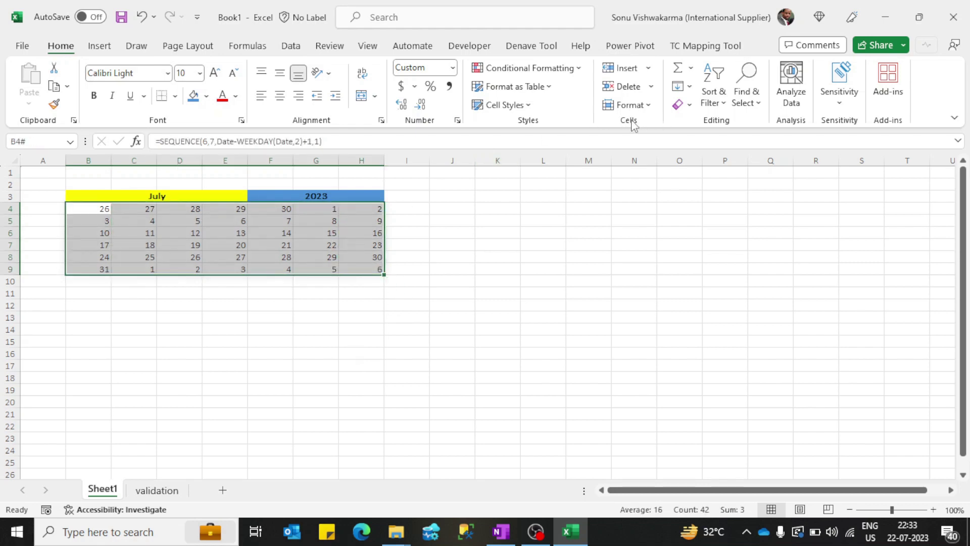
# Start a new formula-based conditional formatting rule using =month(b4)<>Month(date).
pyautogui.click(524, 69)
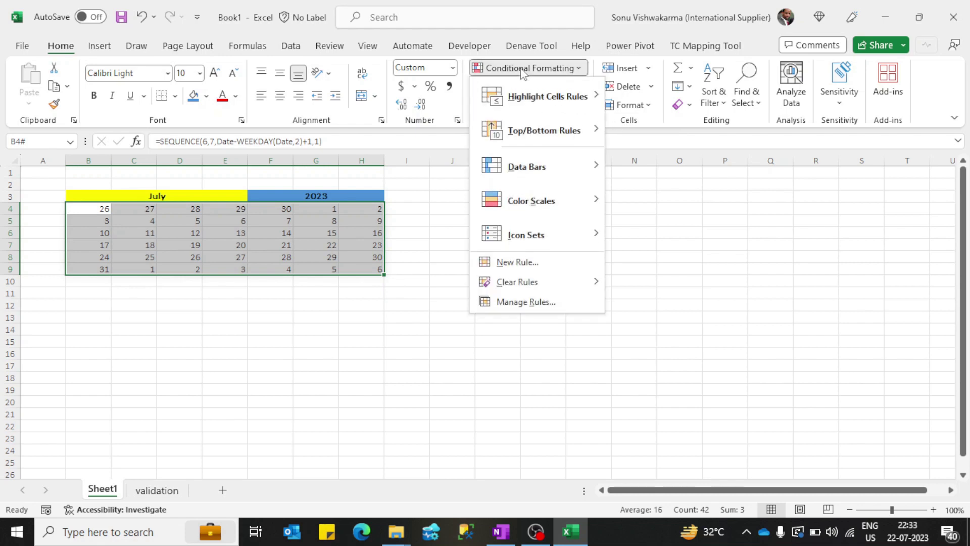
pyautogui.click(515, 264)
pyautogui.moveTo(354, 154); pyautogui.dragTo(730, 50)
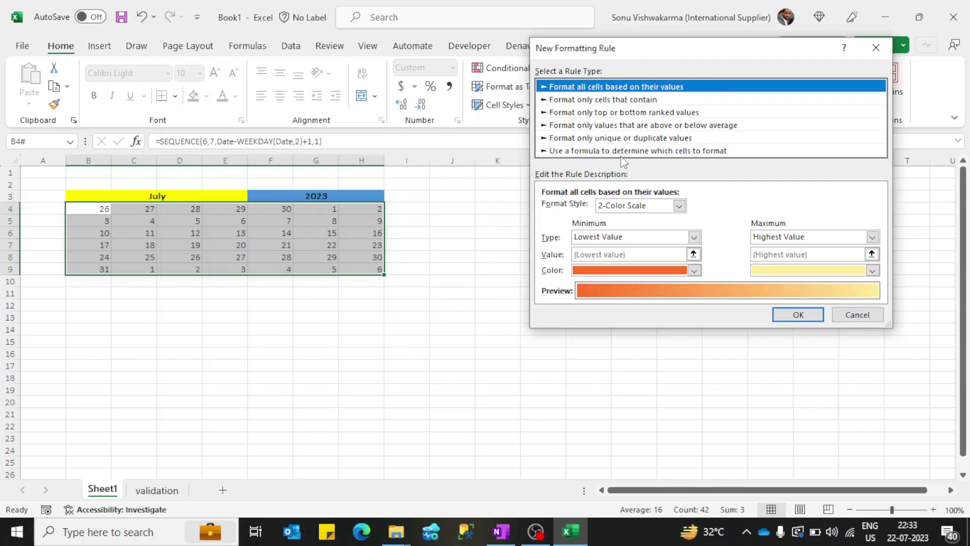
pyautogui.click(654, 151)
pyautogui.click(594, 208)
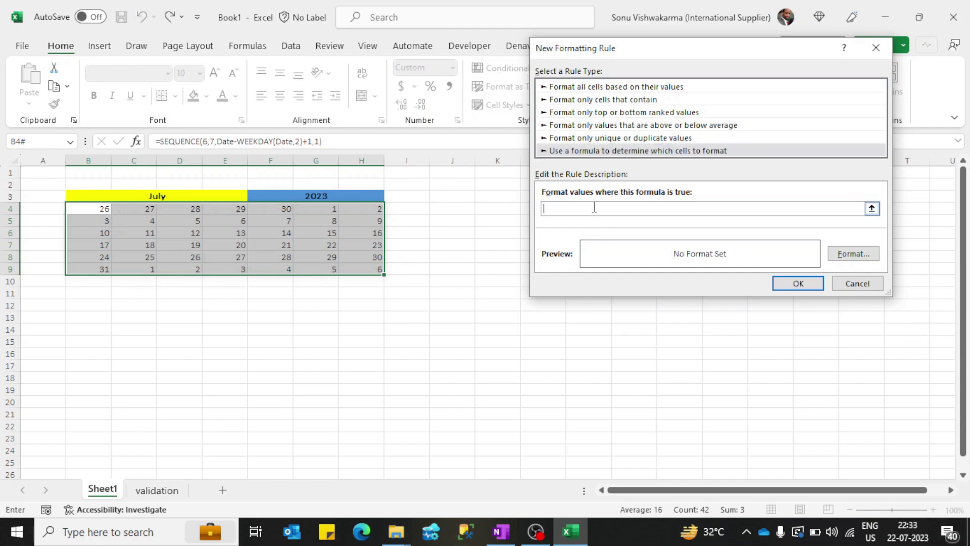
pyautogui.write('=')
pyautogui.write('mont')
pyautogui.write('h')
pyautogui.write('(')
pyautogui.write('b4)')
pyautogui.write('<>')
pyautogui.write('Month')
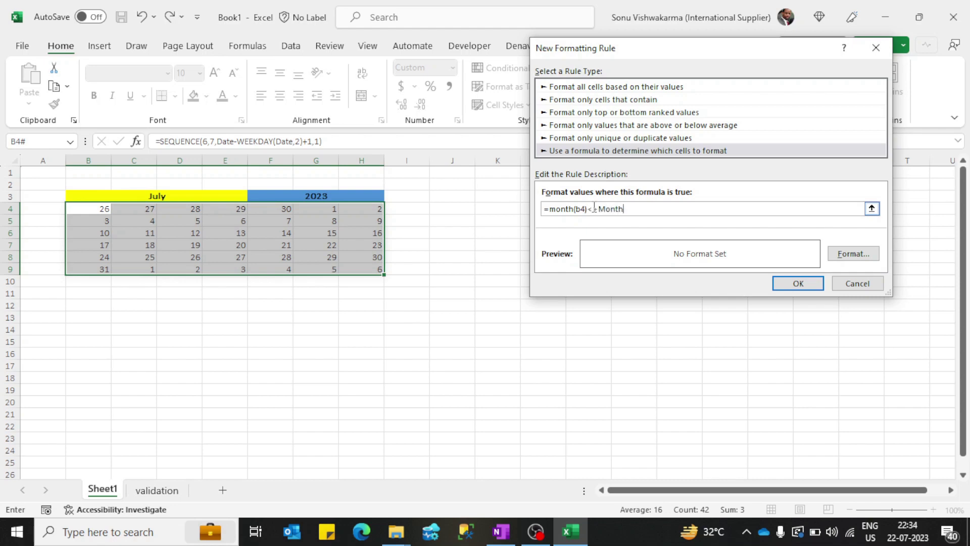
pyautogui.write('(date')
pyautogui.write(')')
# Give the rule a value-hiding custom format (;;;) so June and August dates disappear.
pyautogui.click(833, 259)
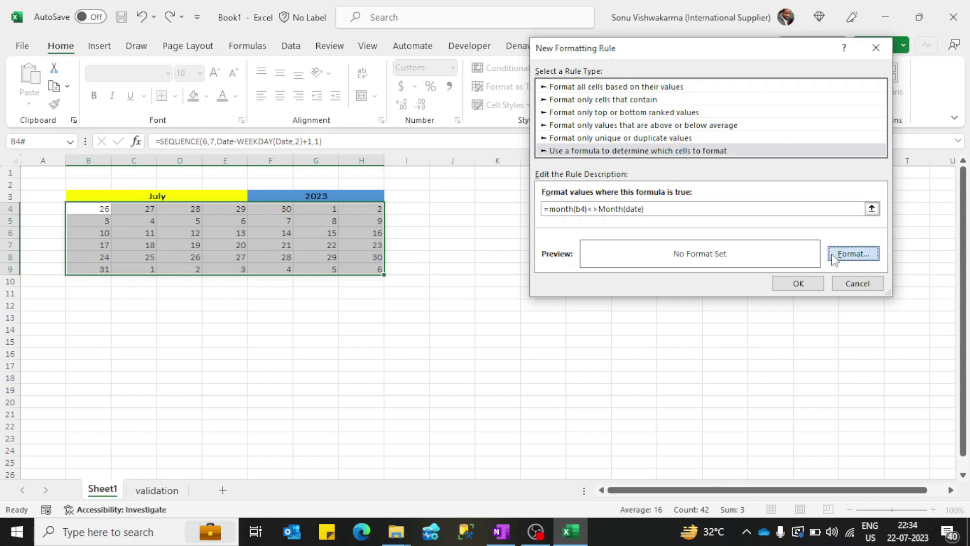
pyautogui.moveTo(389, 98); pyautogui.dragTo(659, 66)
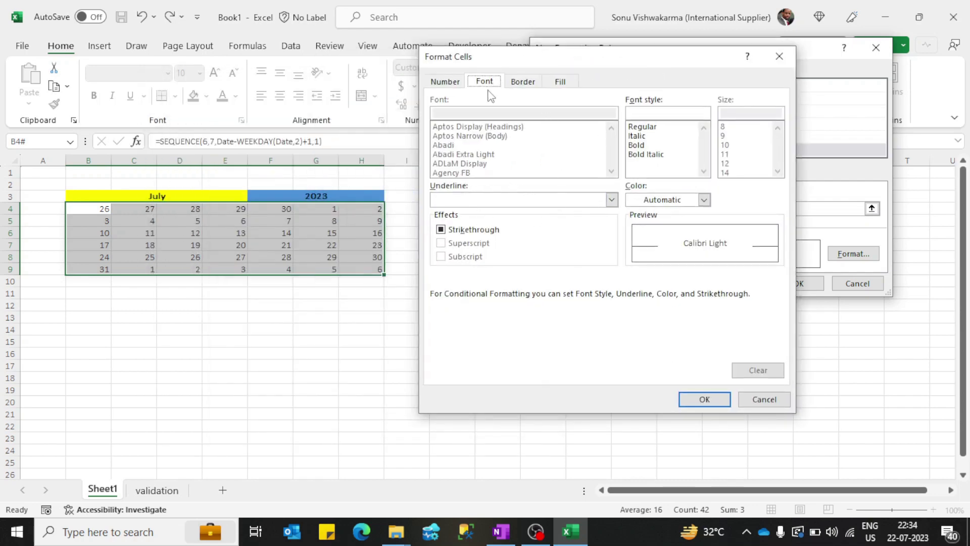
pyautogui.click(442, 82)
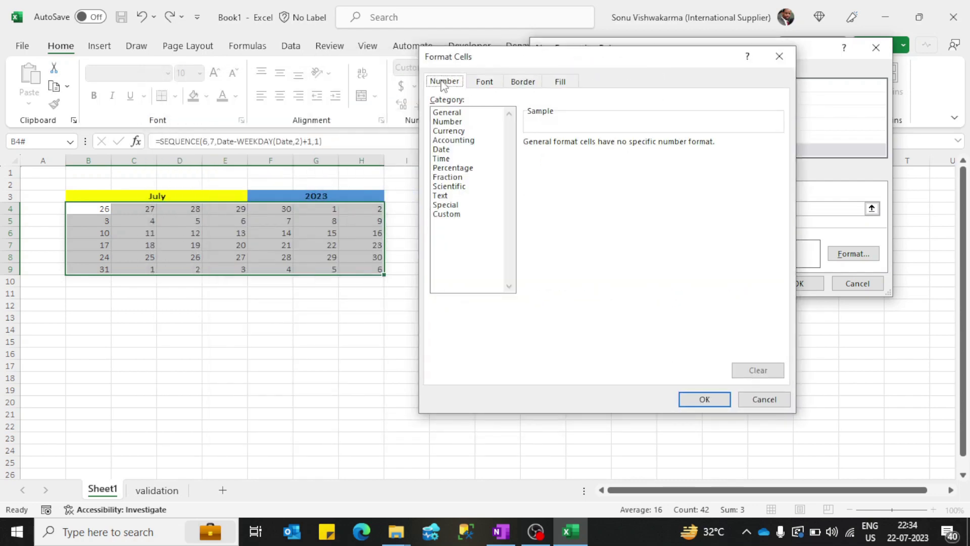
pyautogui.click(458, 214)
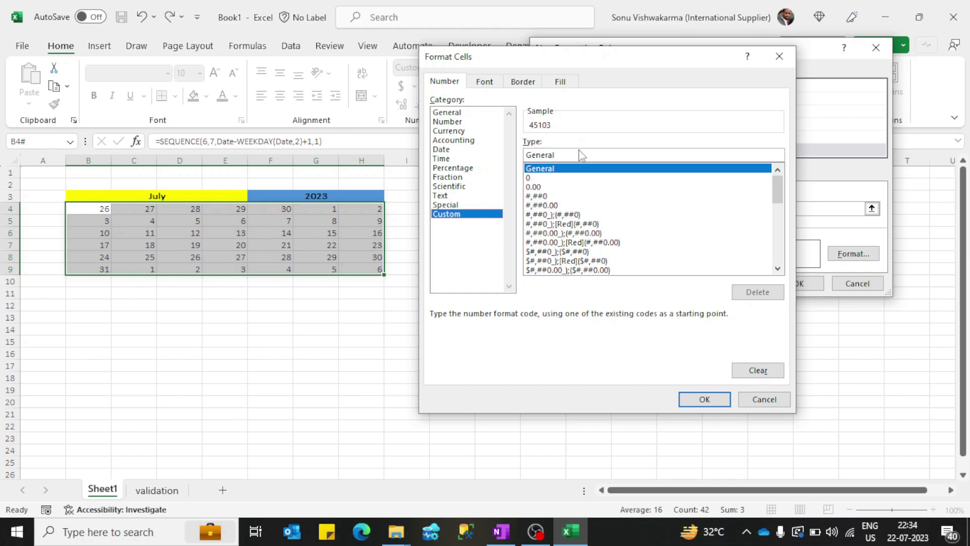
pyautogui.moveTo(594, 150); pyautogui.dragTo(517, 148)
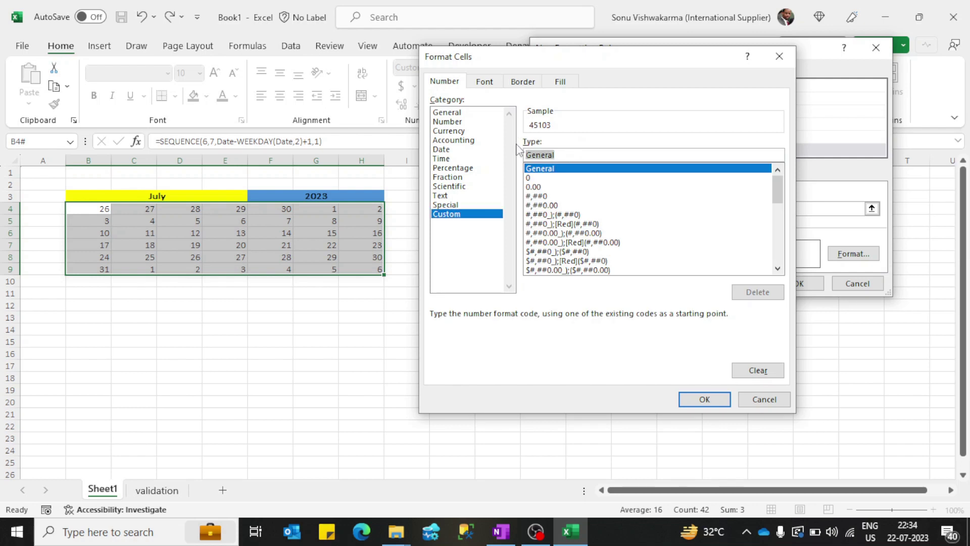
pyautogui.write(';;;')
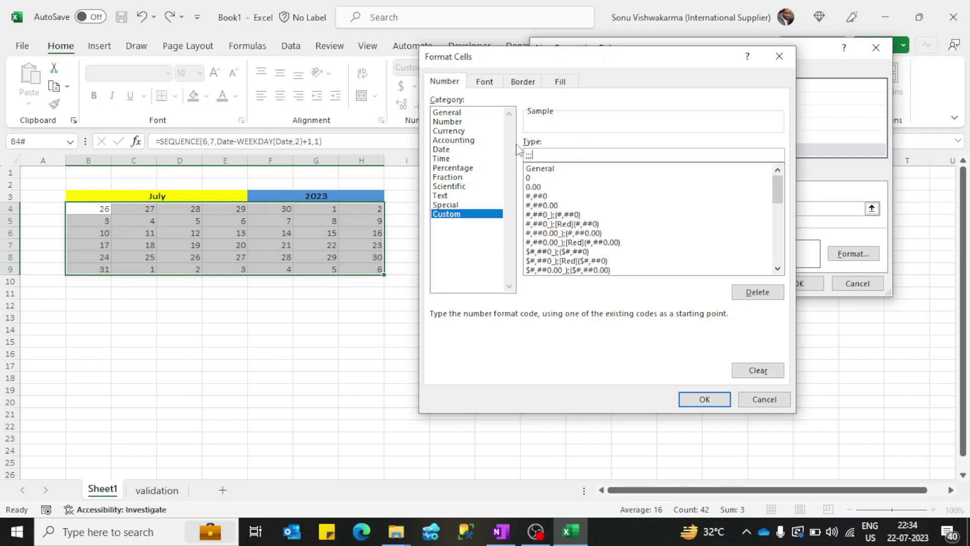
pyautogui.click(703, 399)
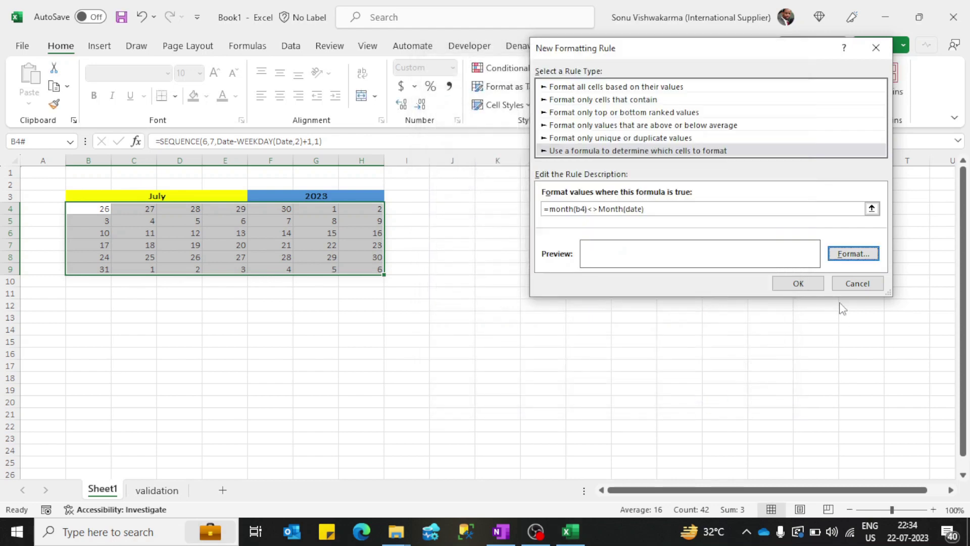
pyautogui.click(798, 283)
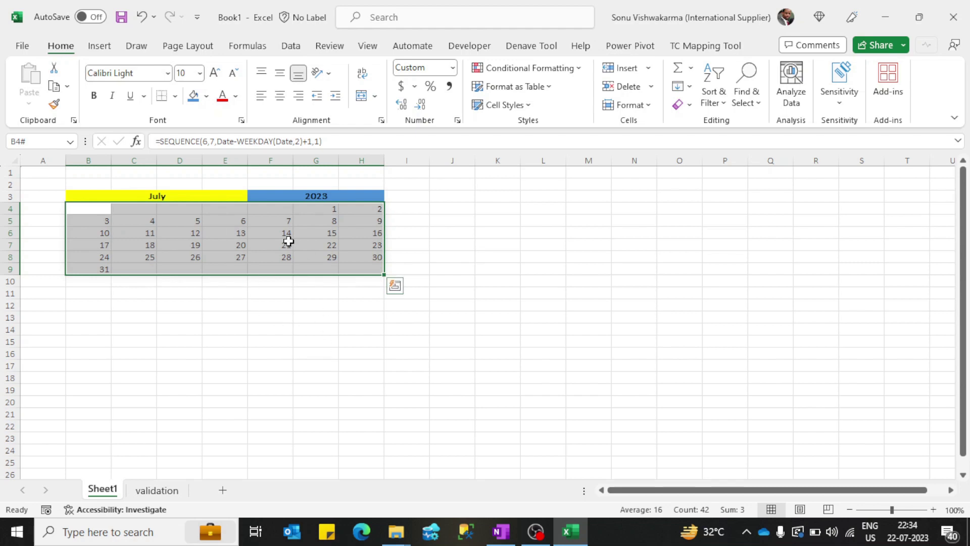
# Insert a blank row 4 above the date grid and set its cells to No Fill.
pyautogui.hotkey('shift', 'BackSpace')
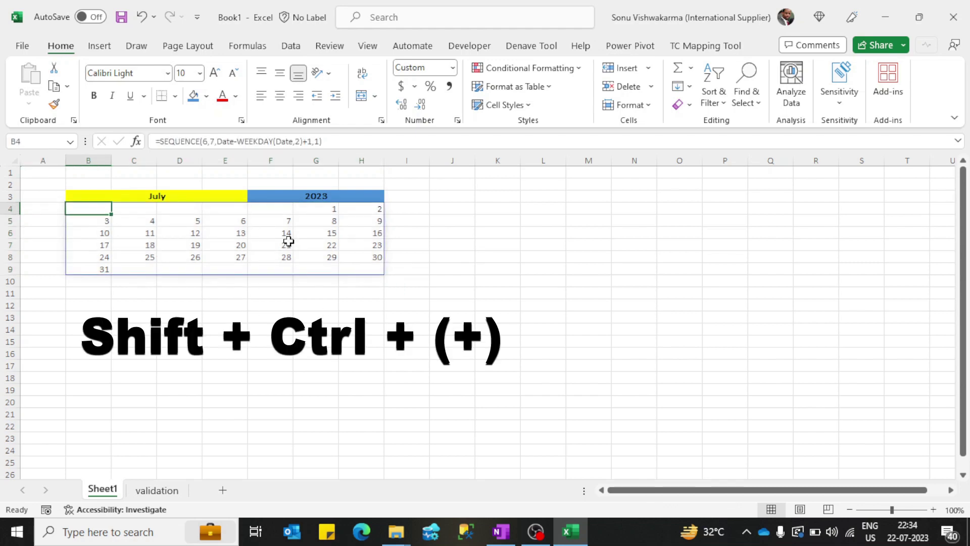
pyautogui.hotkey('shift', 'space')
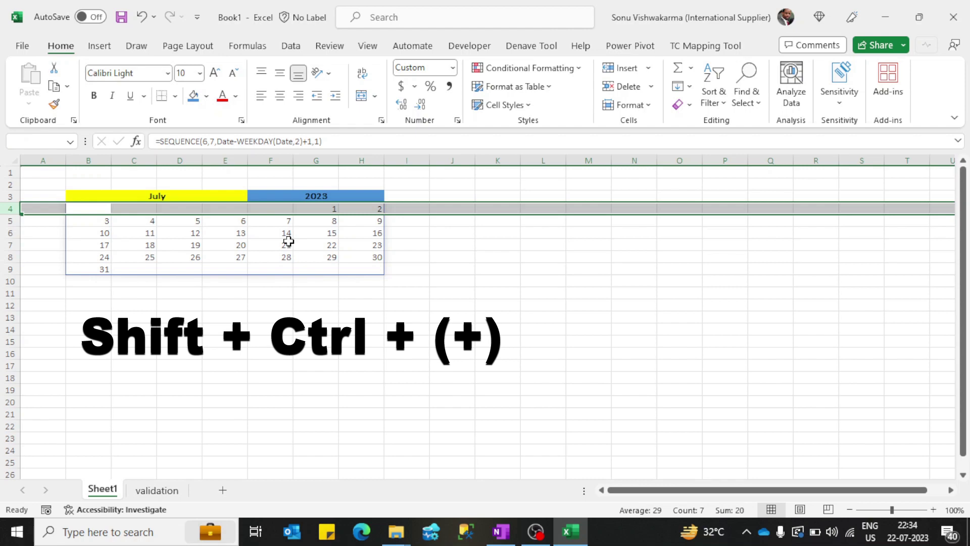
pyautogui.hotkey('ctrl', 'shift', '+')
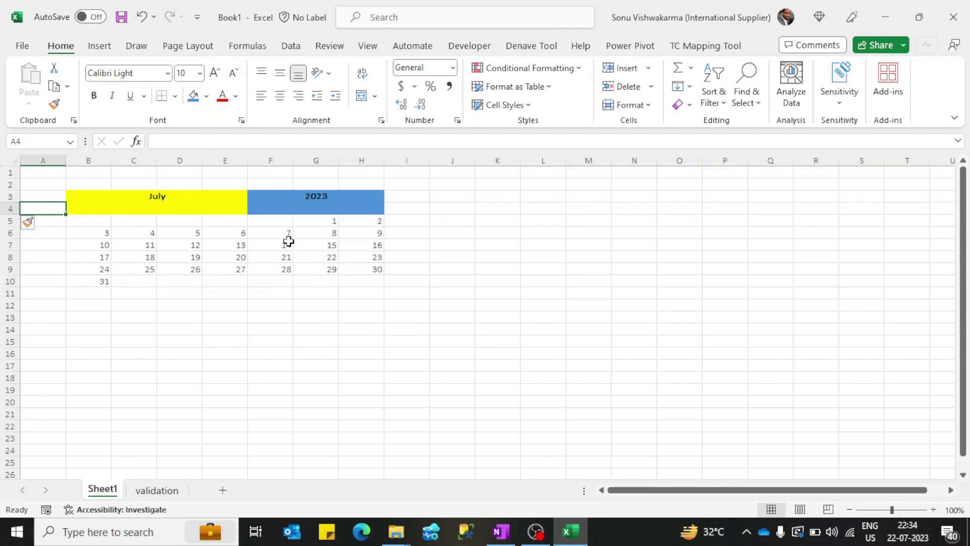
pyautogui.hotkey('shift', 'Right')
pyautogui.hotkey('shift', 'Right')
pyautogui.hotkey('shift', 'Right')
pyautogui.hotkey('shift', 'Right')
pyautogui.hotkey('shift', 'Right')
pyautogui.hotkey('shift', 'Right')
pyautogui.hotkey('shift', 'Right')
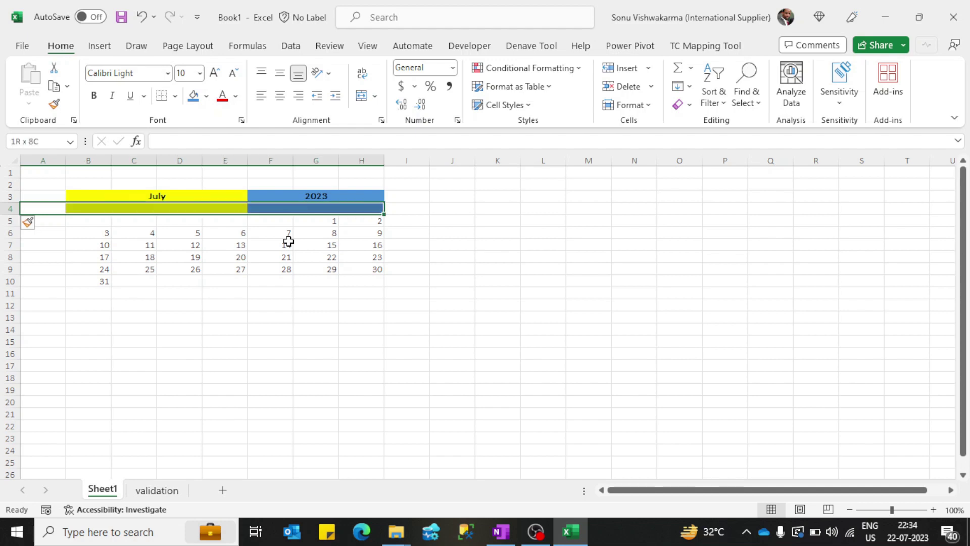
pyautogui.hotkey('alt', 'h')
pyautogui.press('e')
pyautogui.press('f')
pyautogui.press('Right')
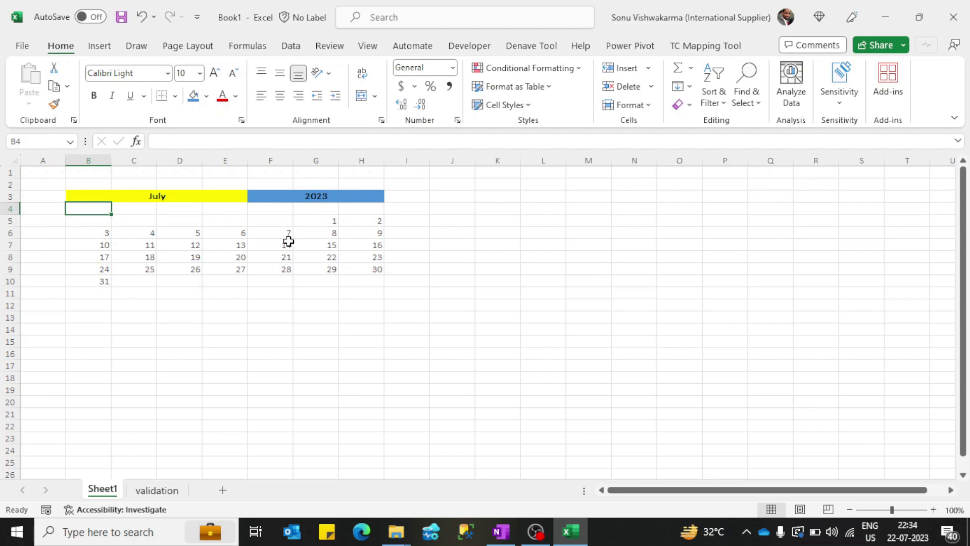
# Type weekday headings M, T, W, TH, F, S, S into B4:H4.
pyautogui.write('M')
pyautogui.press('Tab')
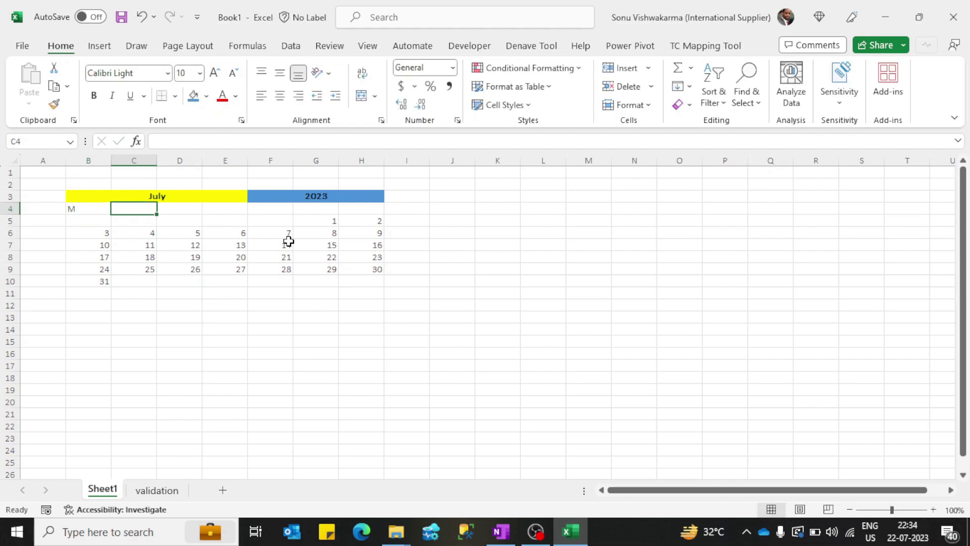
pyautogui.write('T')
pyautogui.press('Tab')
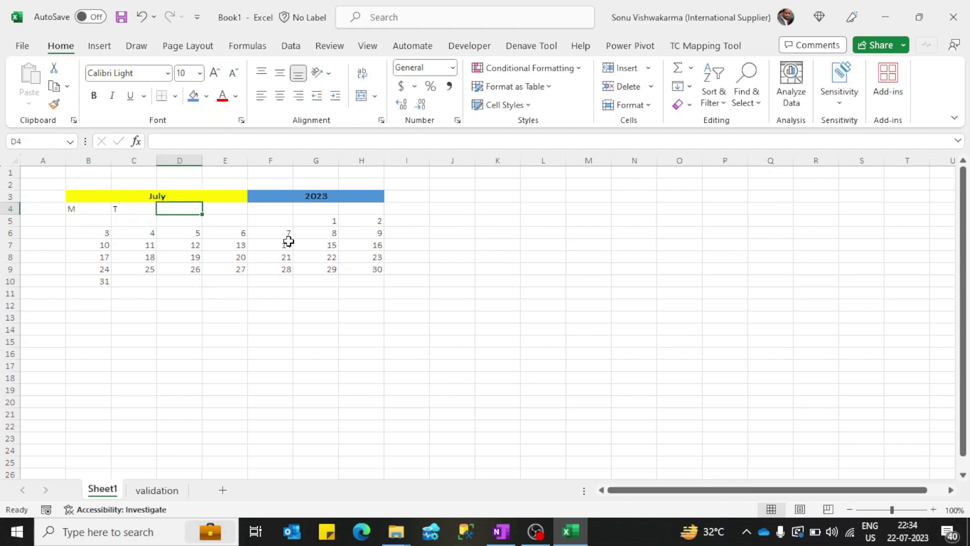
pyautogui.write('W')
pyautogui.press('Tab')
pyautogui.write('TH')
pyautogui.press('Tab')
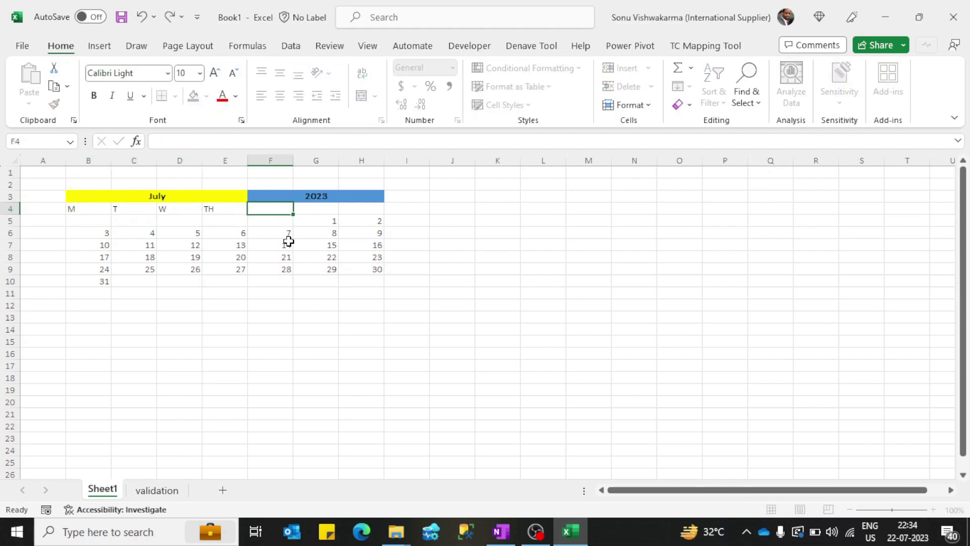
pyautogui.write('F')
pyautogui.press('Tab')
pyautogui.write('S')
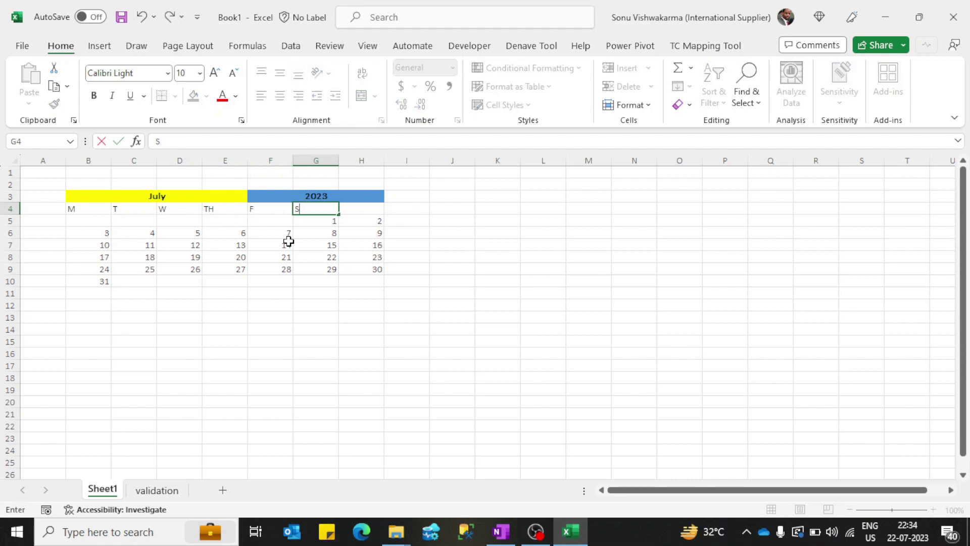
pyautogui.press('Tab')
pyautogui.write('S')
pyautogui.press('Tab')
# Make the B4:H4 headings centred, bold, white text on dark gray fill.
pyautogui.hotkey('ctrl', 'Left')
pyautogui.hotkey('ctrl', 'Left')
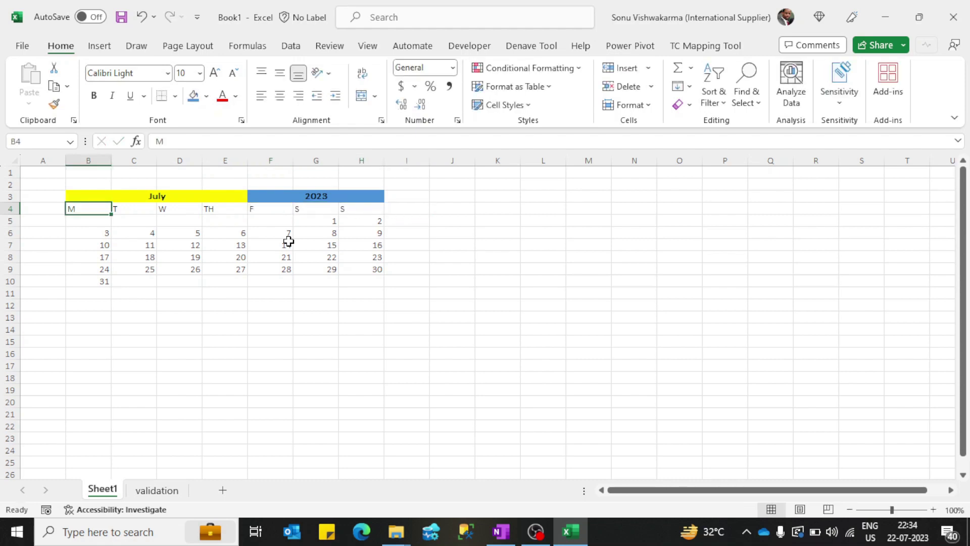
pyautogui.hotkey('ctrl', 'shift', 'Right')
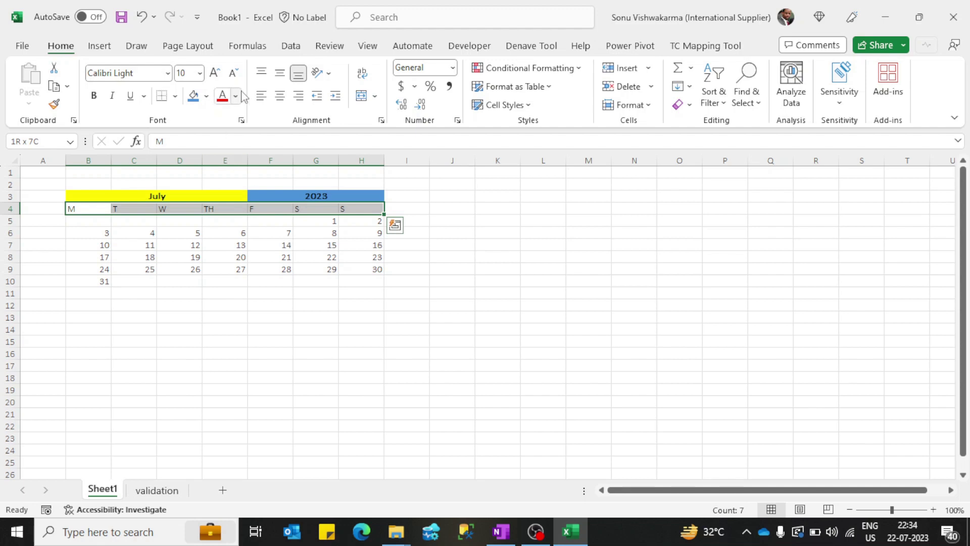
pyautogui.click(280, 96)
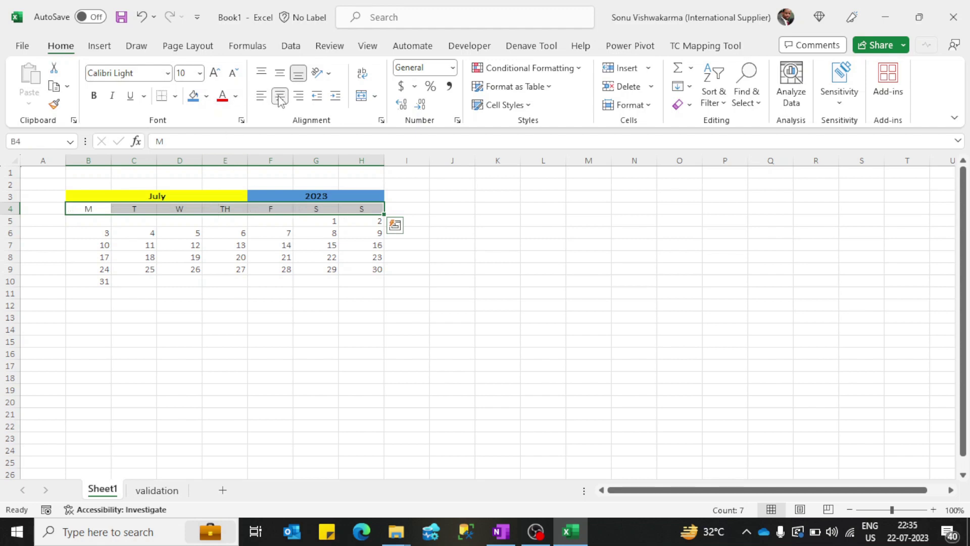
pyautogui.click(94, 96)
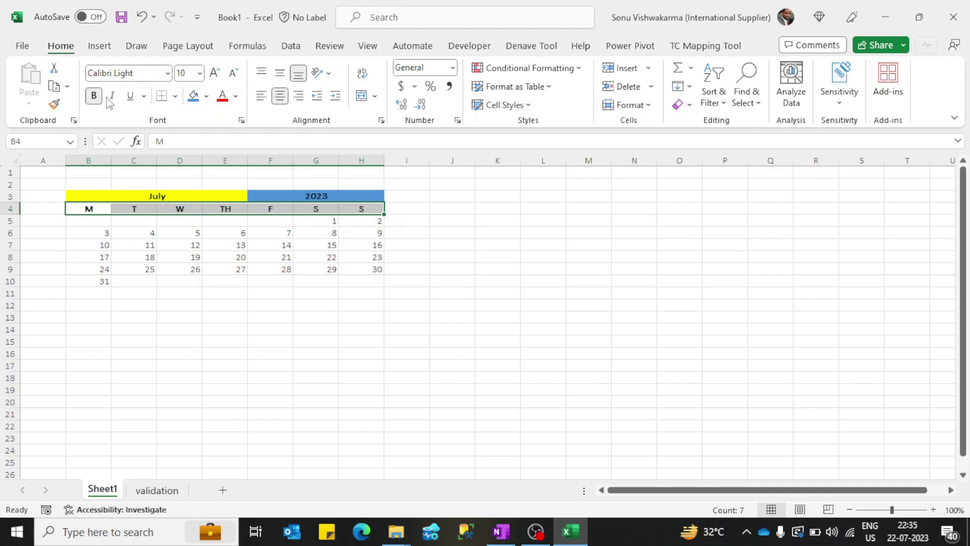
pyautogui.click(206, 96)
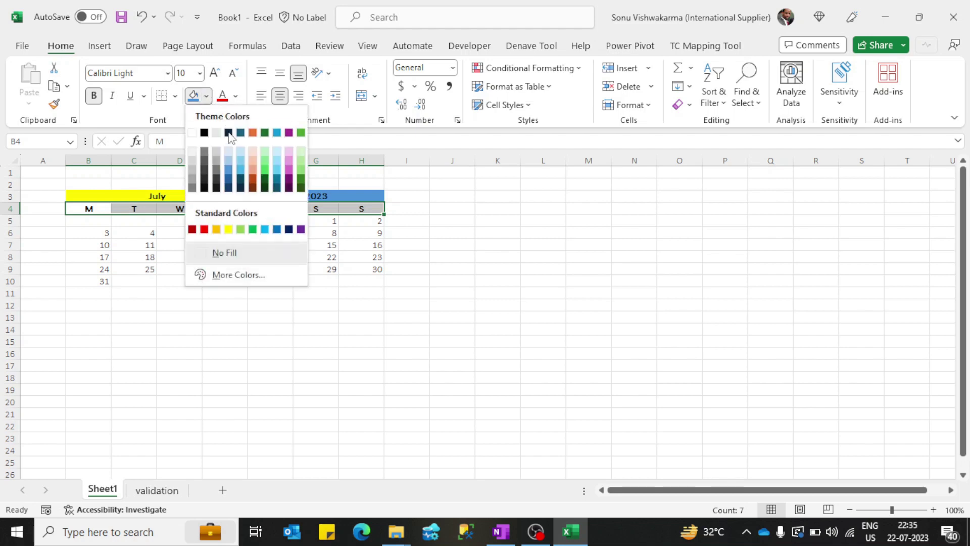
pyautogui.click(217, 170)
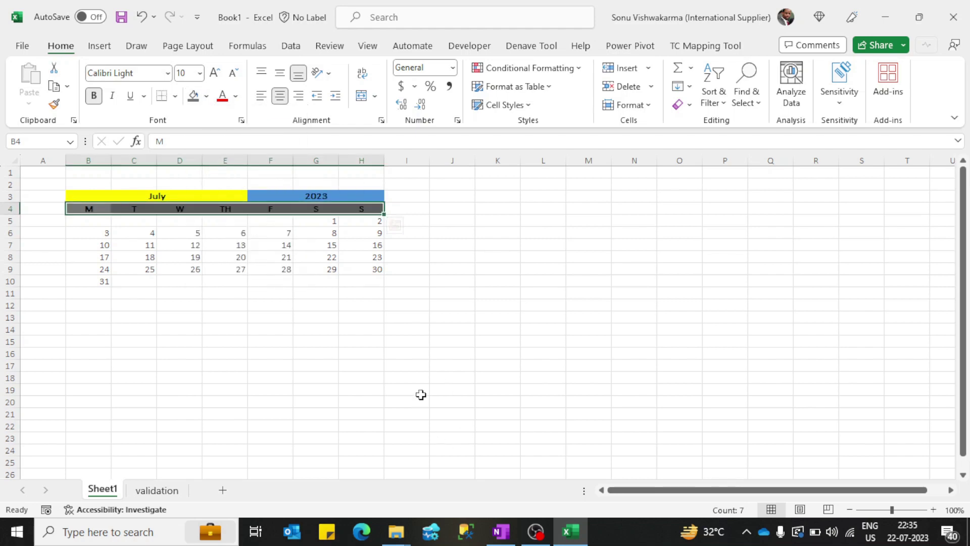
pyautogui.click(235, 95)
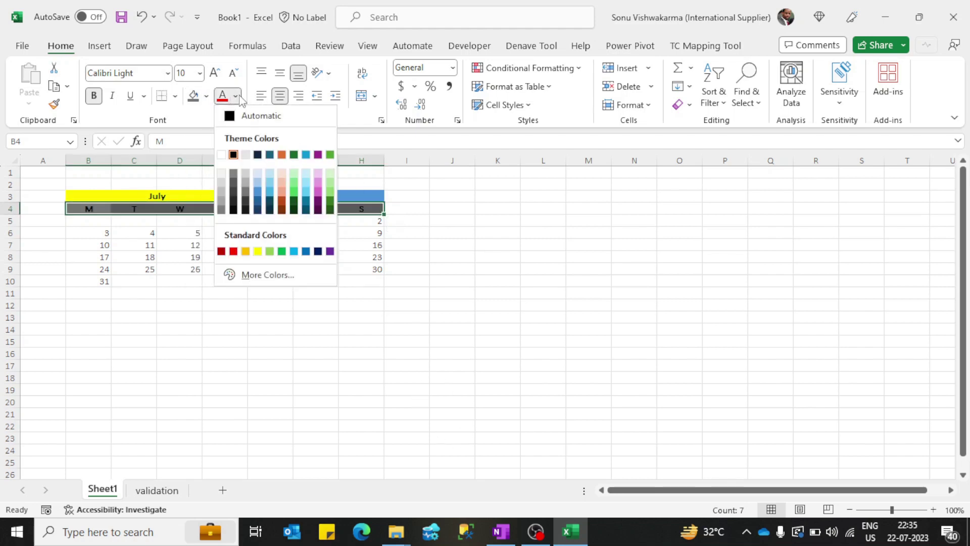
pyautogui.click(222, 155)
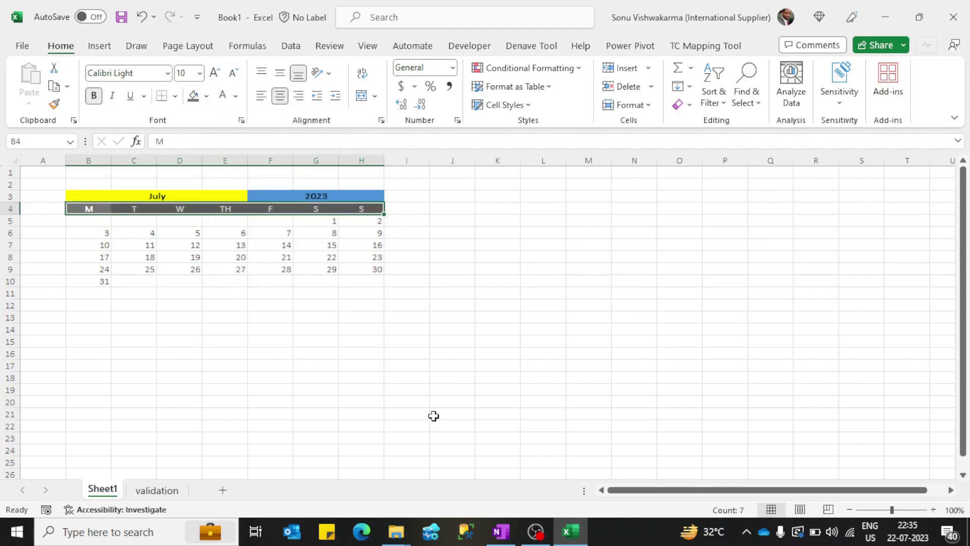
# Switch the calendar to August 2025 using the B3 month and F3 year dropdowns.
pyautogui.press('Up')
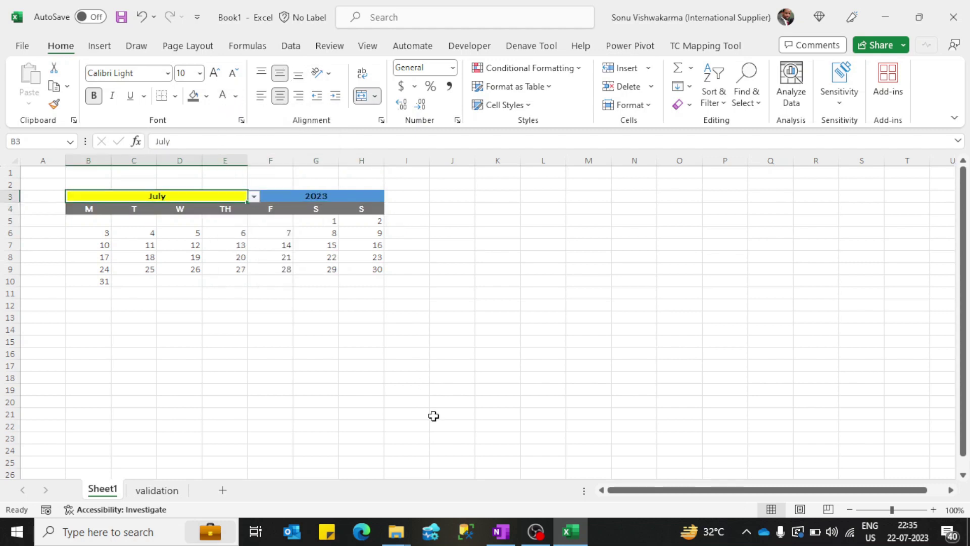
pyautogui.hotkey('alt', 'Down')
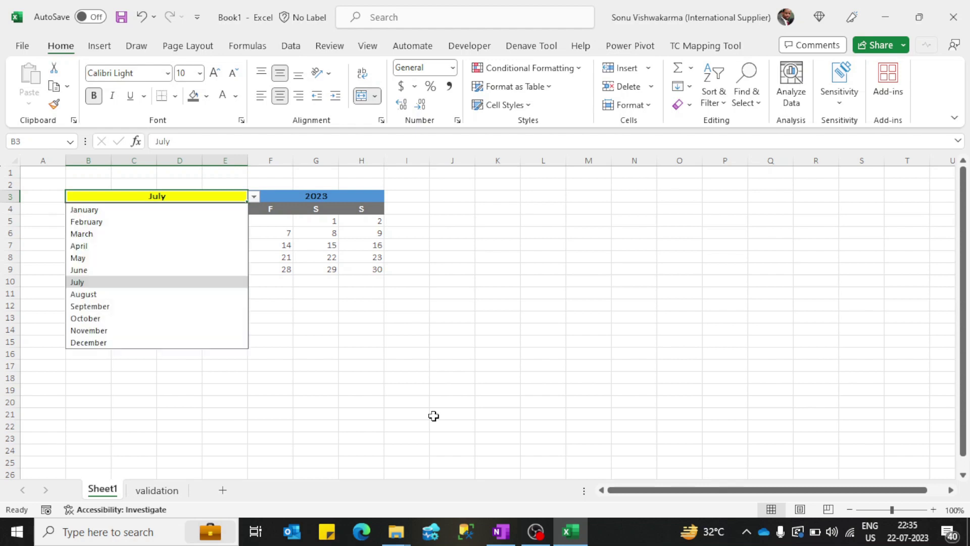
pyautogui.press('Down')
pyautogui.press('Down')
pyautogui.press('Up')
pyautogui.press('Return')
pyautogui.press('Right')
pyautogui.hotkey('alt', 'Down')
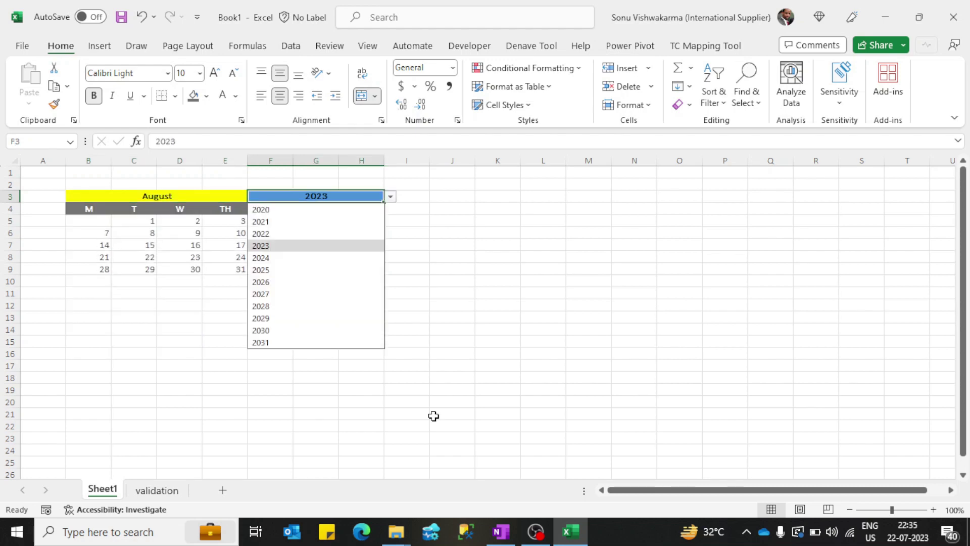
pyautogui.press('Down')
pyautogui.press('Down')
pyautogui.press('Return')
# Change the calendar to October 2029 via the month and year dropdowns.
pyautogui.press('Left')
pyautogui.hotkey('alt', 'Down')
pyautogui.press('Down')
pyautogui.press('Down')
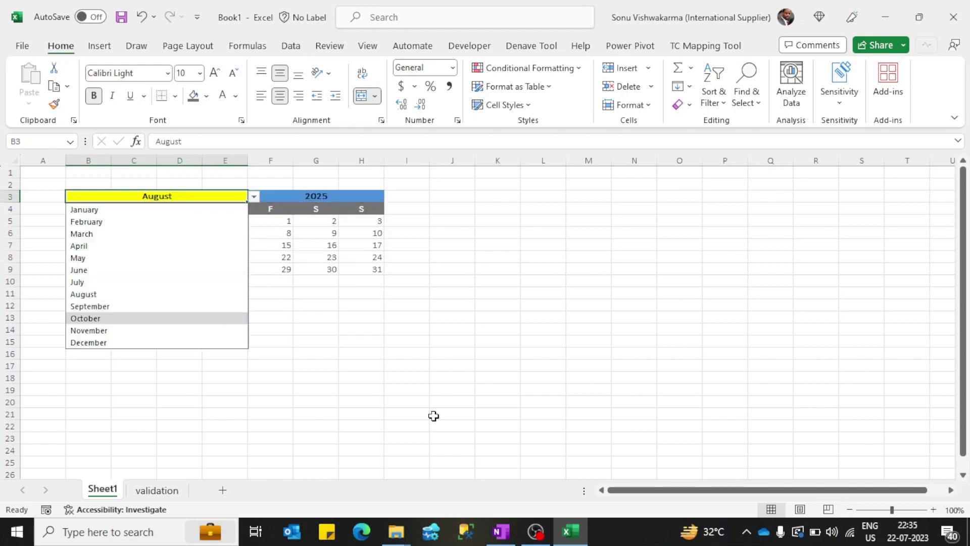
pyautogui.press('Return')
pyautogui.press('Right')
pyautogui.hotkey('alt', 'Down')
pyautogui.press('Down')
pyautogui.press('Down')
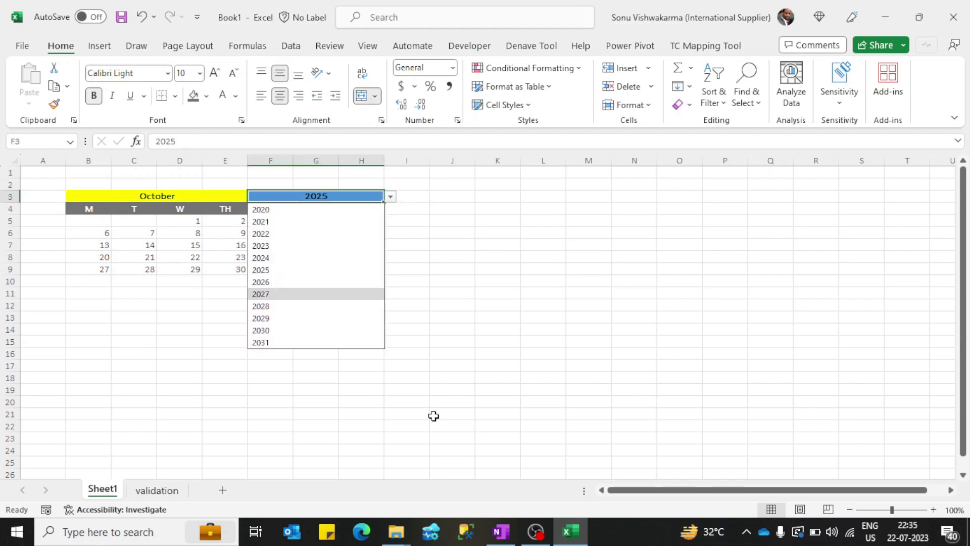
pyautogui.press('Down')
pyautogui.press('Down')
pyautogui.press('Return')
# Change the calendar to December 2031 via the month and year dropdowns.
pyautogui.press('Left')
pyautogui.hotkey('alt', 'Down')
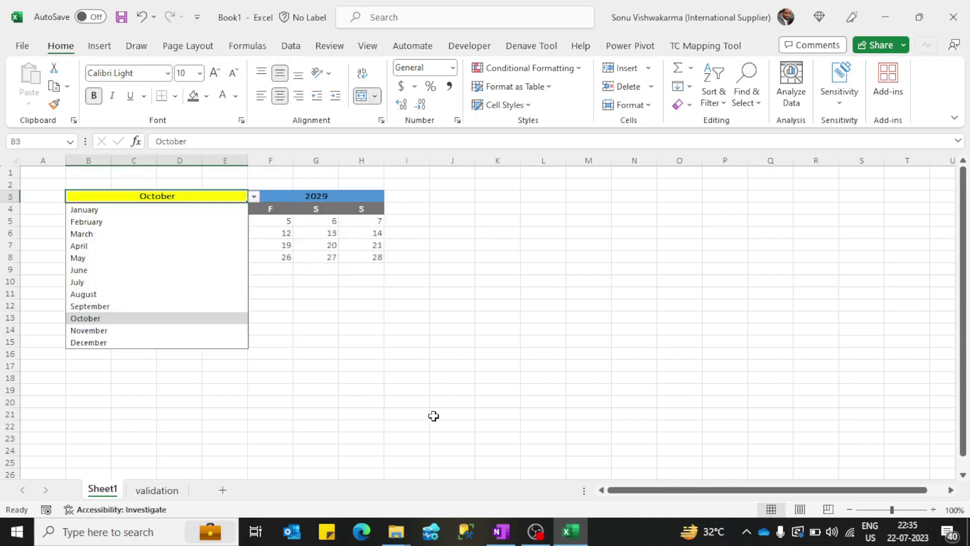
pyautogui.press('Down')
pyautogui.press('Down')
pyautogui.press('Return')
pyautogui.press('Right')
pyautogui.hotkey('alt', 'Down')
pyautogui.press('Down')
pyautogui.press('Down')
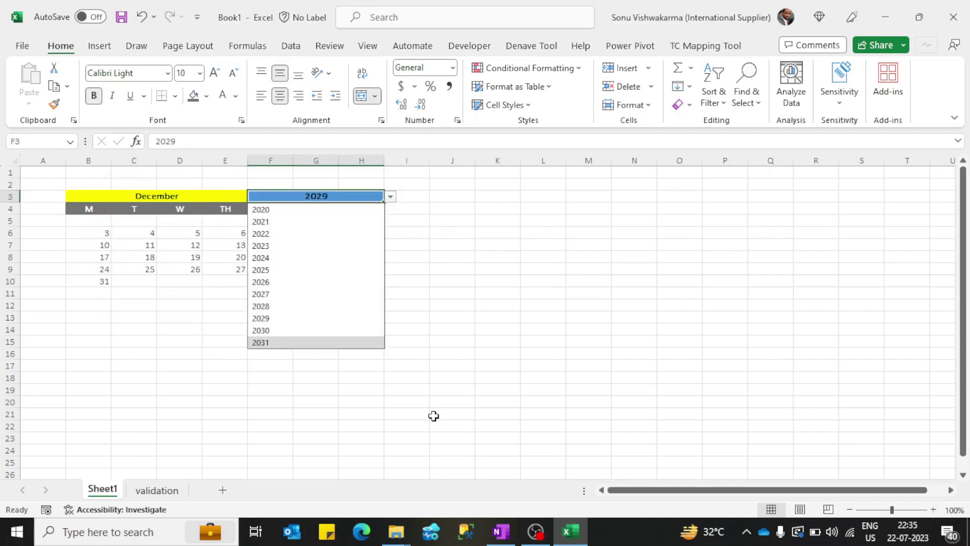
pyautogui.press('Return')
# Set the calendar to June 2025, so the 1st falls on Sunday.
pyautogui.press('Left')
pyautogui.hotkey('alt', 'Down')
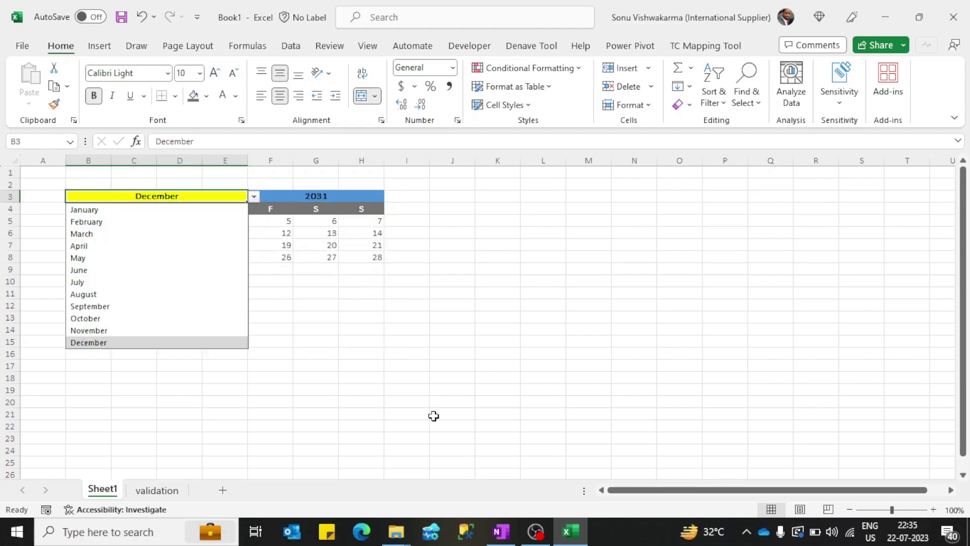
pyautogui.press('Up')
pyautogui.press('Up')
pyautogui.press('Up')
pyautogui.press('Up')
pyautogui.press('Up')
pyautogui.press('Up')
pyautogui.press('Return')
pyautogui.press('Right')
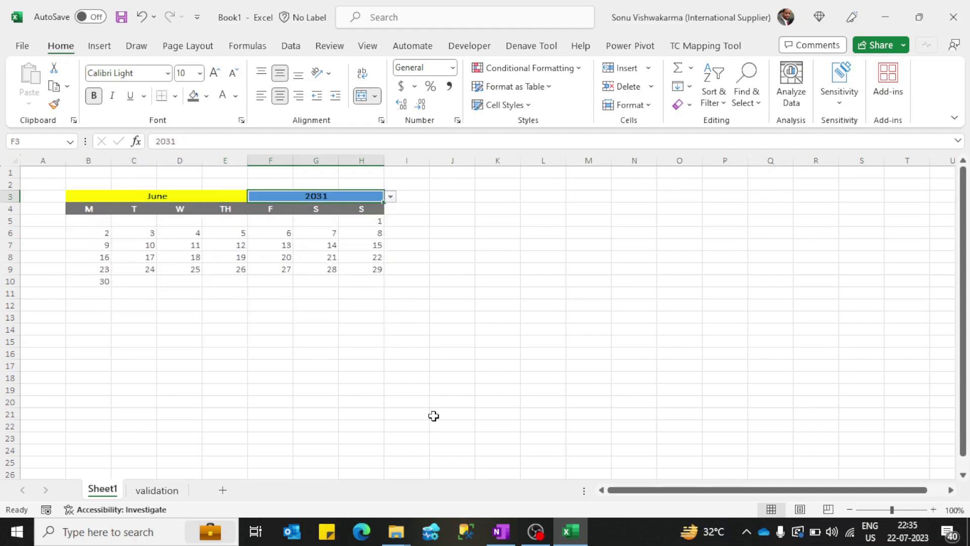
pyautogui.hotkey('alt', 'Down')
pyautogui.press('Up')
pyautogui.press('Up')
pyautogui.press('Up')
pyautogui.press('Up')
pyautogui.press('Up')
pyautogui.press('Up')
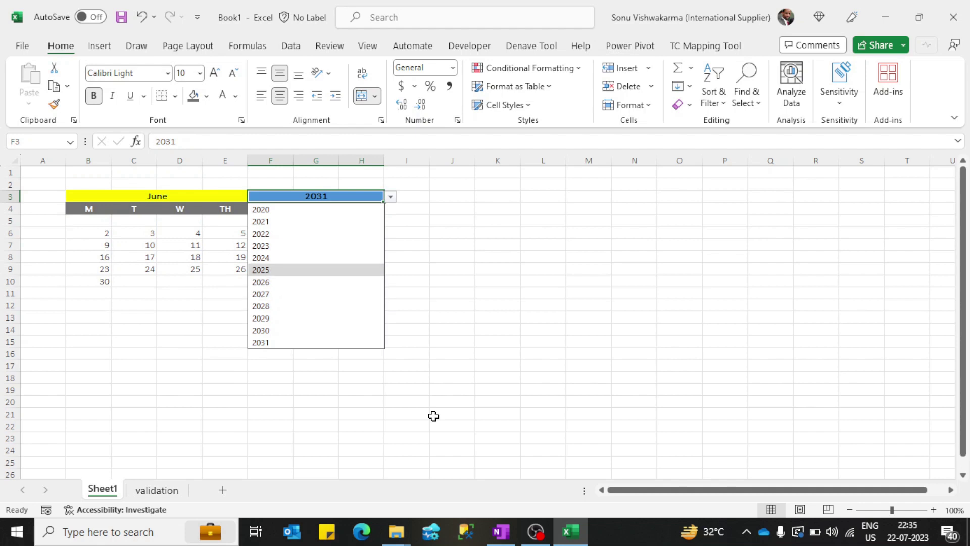
pyautogui.press('Return')
pyautogui.press('Left')
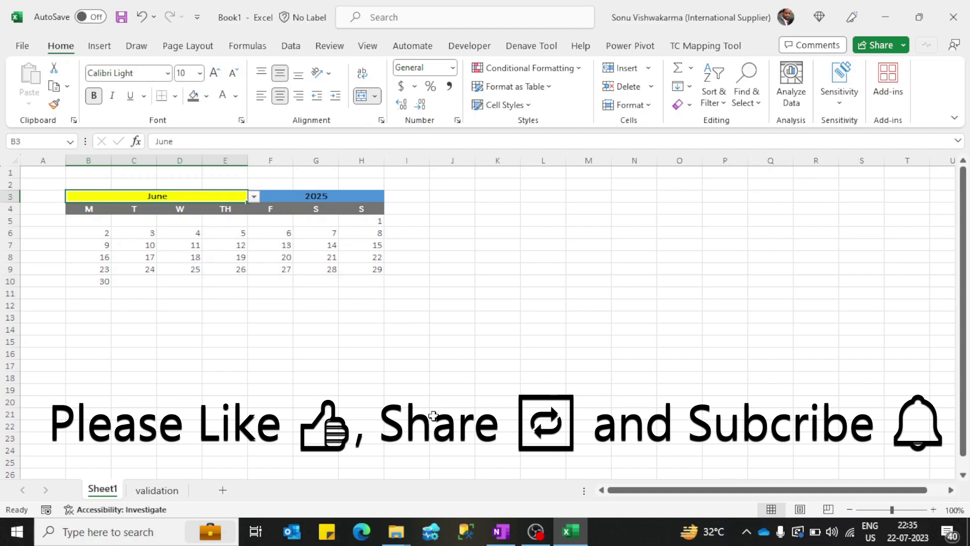
# Switch the calendar to September 2028 using the B3 and F3 dropdowns.
pyautogui.hotkey('alt', 'Down')
pyautogui.press('Down')
pyautogui.press('Down')
pyautogui.press('Down')
pyautogui.press('Return')
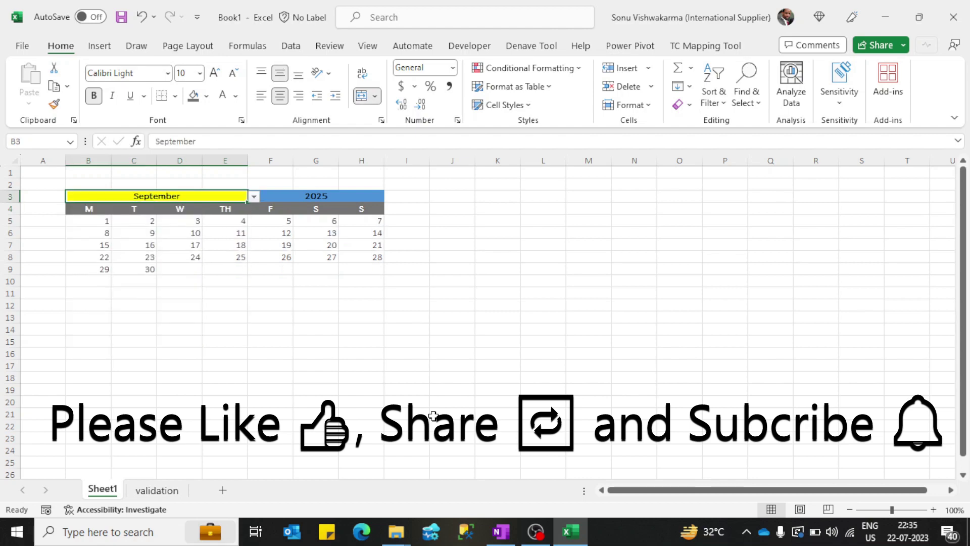
pyautogui.press('Right')
pyautogui.hotkey('alt', 'Down')
pyautogui.press('Down')
pyautogui.press('Down')
pyautogui.press('Down')
pyautogui.press('Return')
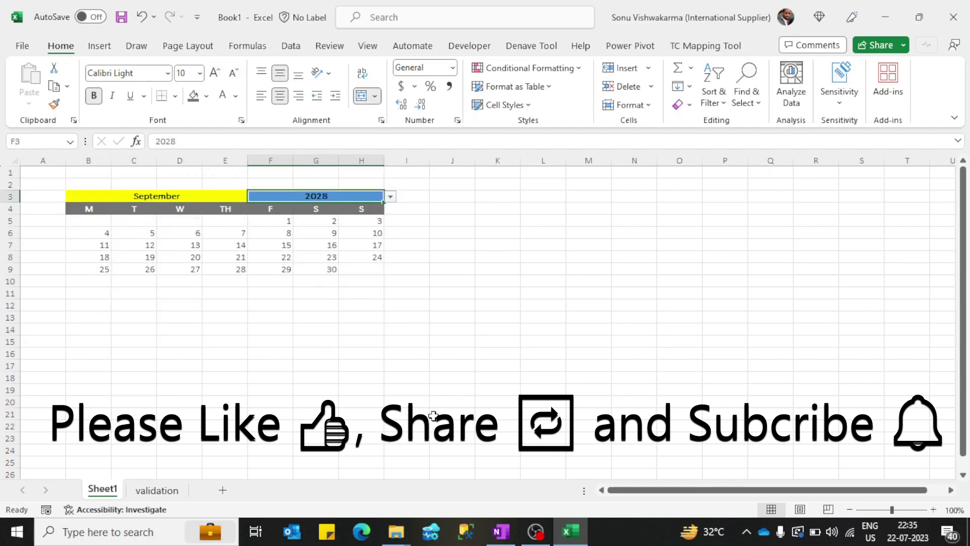
# Set the calendar to July 2024, with the 1st on Monday through the 31st.
pyautogui.press('Left')
pyautogui.hotkey('alt', 'Down')
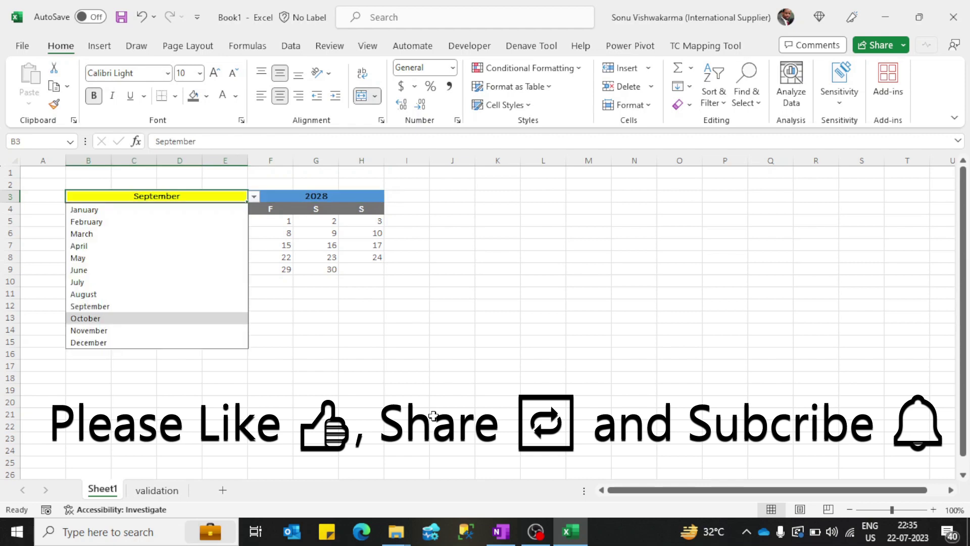
pyautogui.press('Up')
pyautogui.press('Up')
pyautogui.press('Return')
pyautogui.press('Right')
pyautogui.hotkey('alt', 'Down')
pyautogui.press('Down')
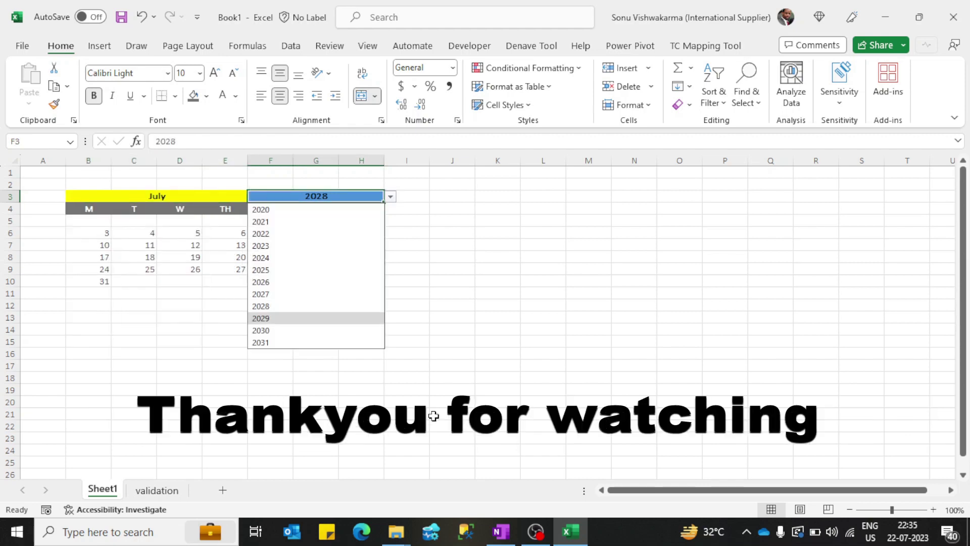
pyautogui.press('Down')
pyautogui.press('Up')
pyautogui.press('Up')
pyautogui.press('Up')
pyautogui.press('Up')
pyautogui.press('Up')
pyautogui.press('Up')
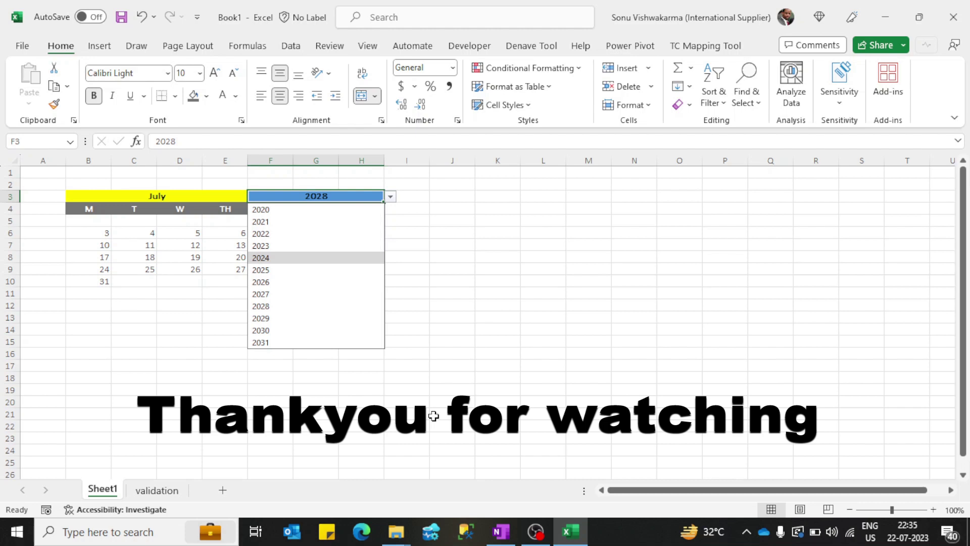
pyautogui.press('Return')
pyautogui.press('Left')
pyautogui.press('alt')
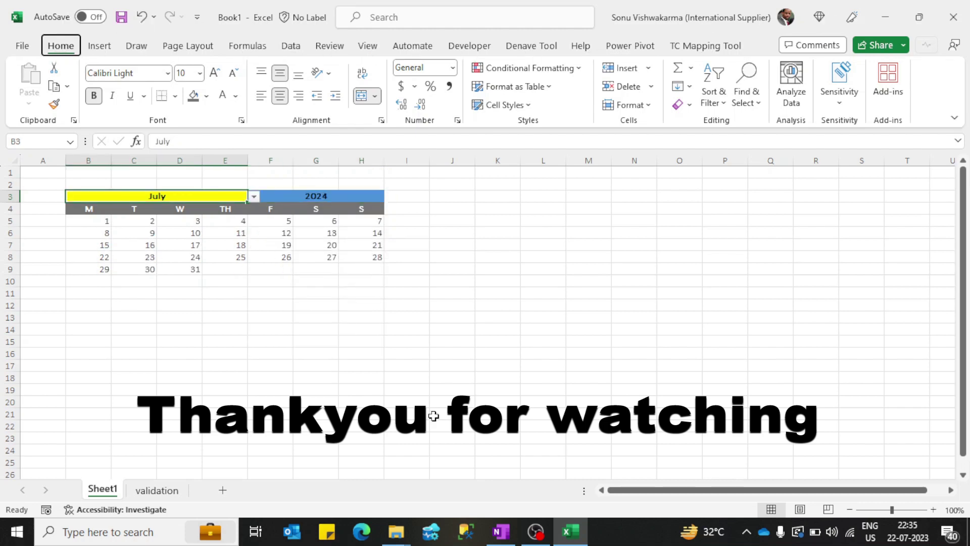